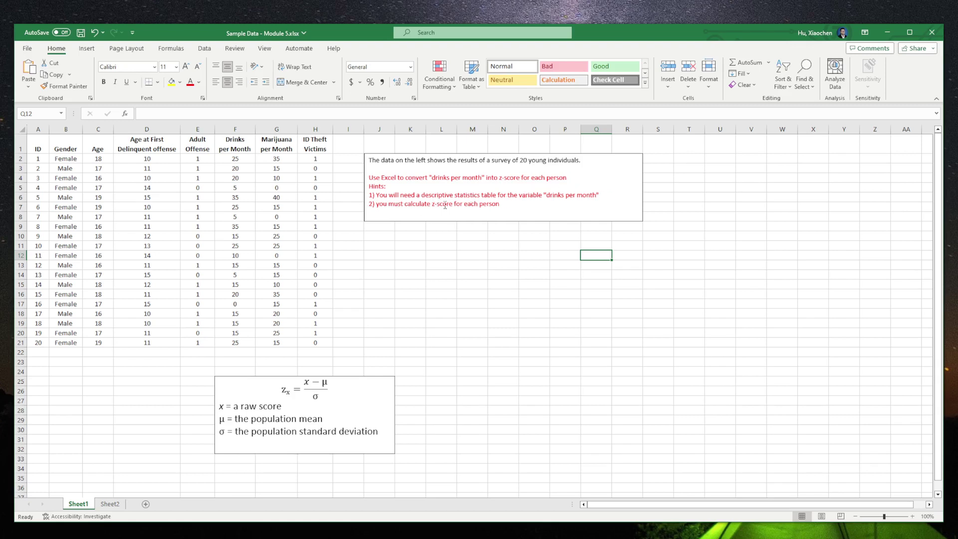
# - Move the z-score formula box from below the survey data to beside it, near columns L–O
pyautogui.click(591, 163)
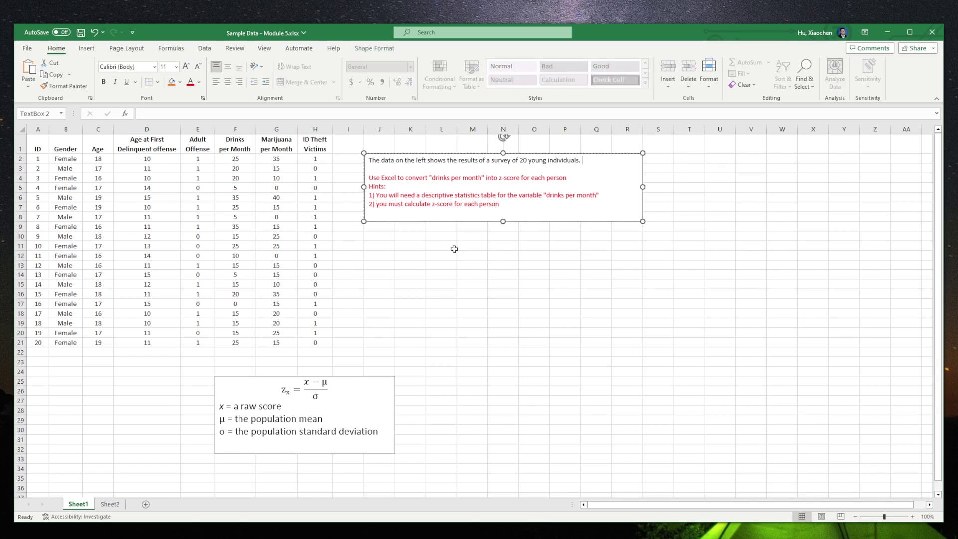
pyautogui.click(453, 247)
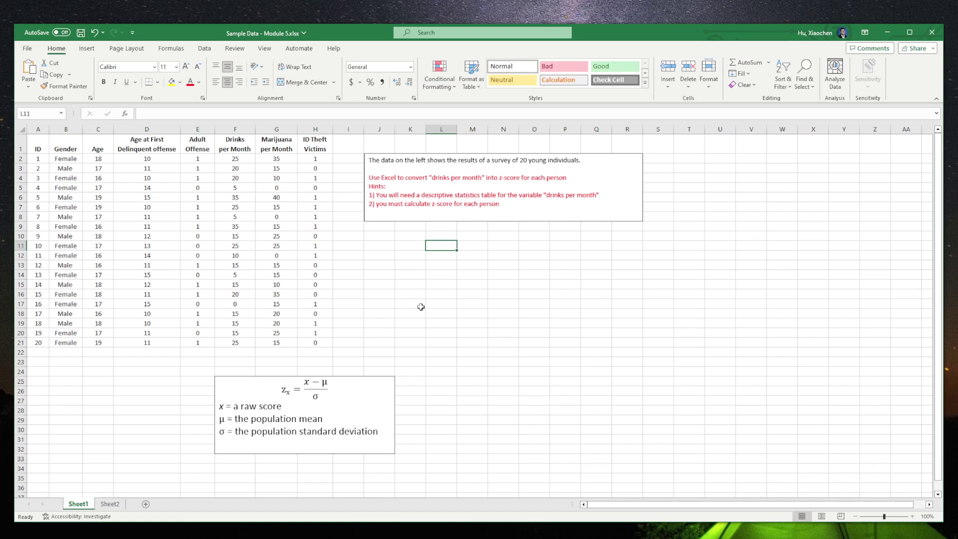
pyautogui.click(357, 384)
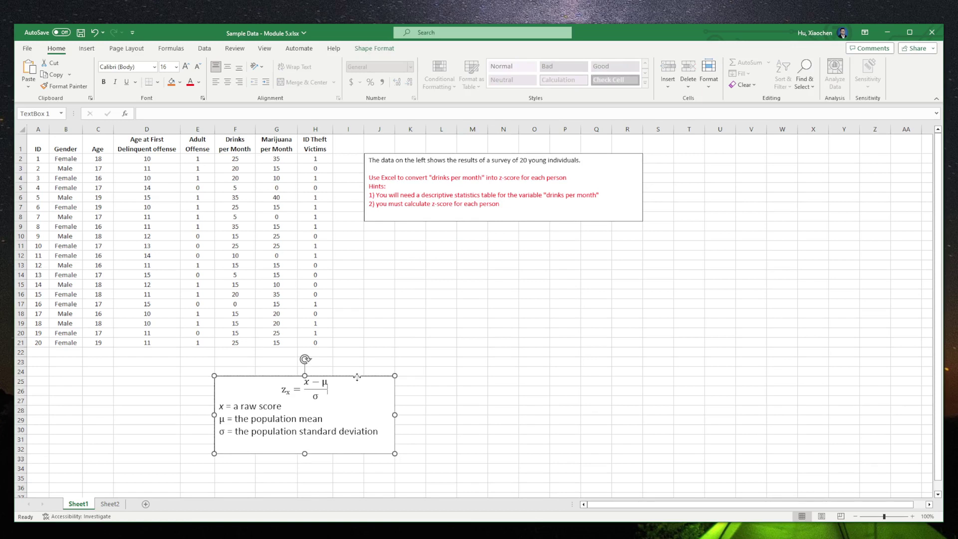
pyautogui.moveTo(357, 377); pyautogui.dragTo(551, 263)
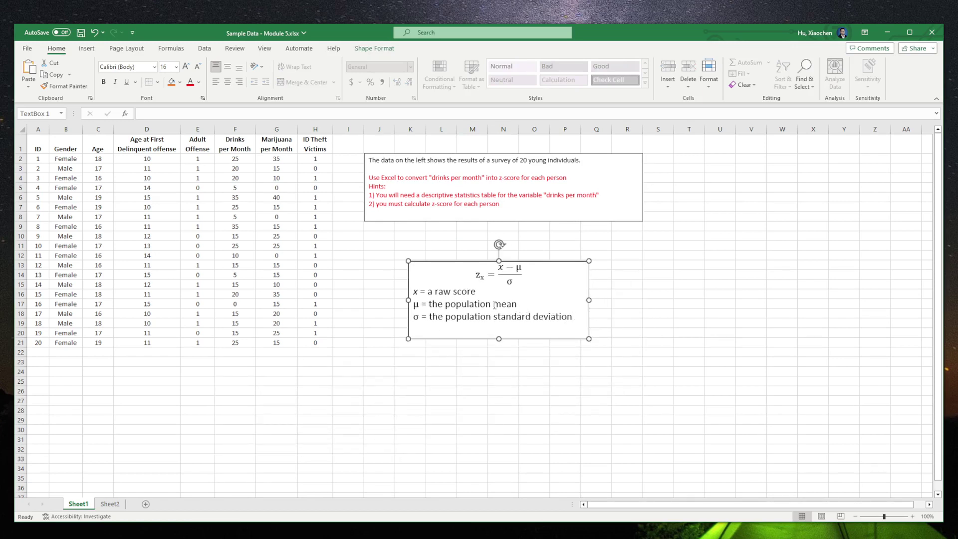
pyautogui.moveTo(494, 305); pyautogui.dragTo(574, 318)
pyautogui.click(501, 305)
pyautogui.doubleClick(500, 305)
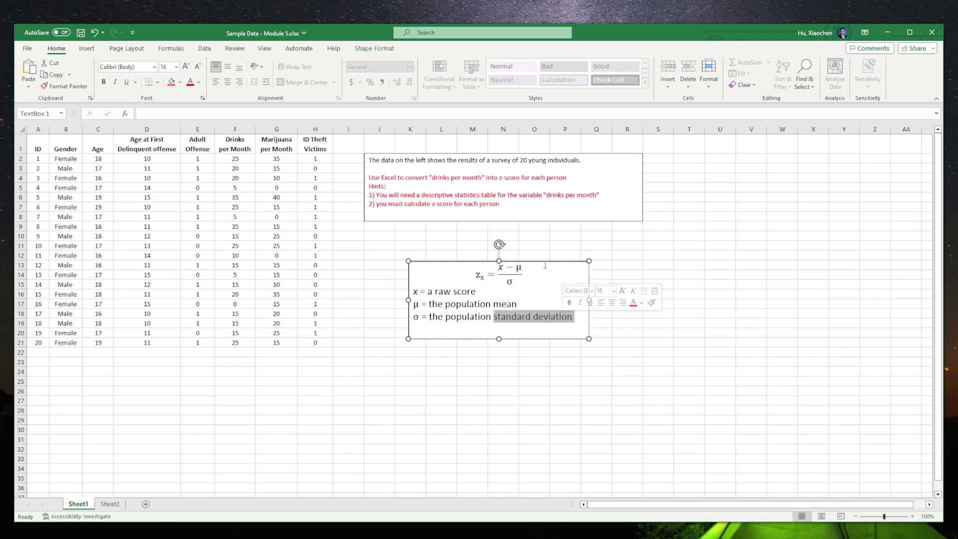
pyautogui.click(563, 243)
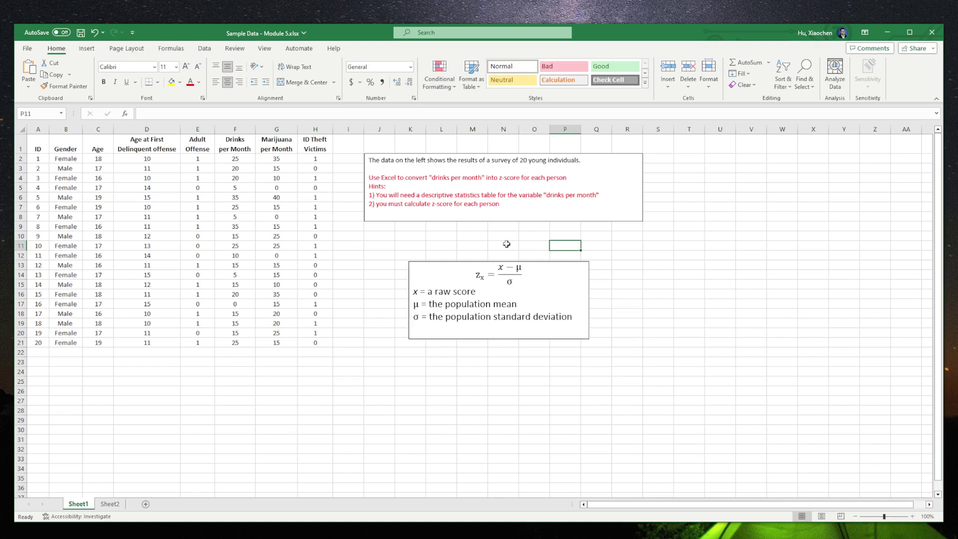
# - Run Descriptive Statistics on F1:F21 with Labels in First Row and Summary statistics onto a new sheet
pyautogui.click(204, 48)
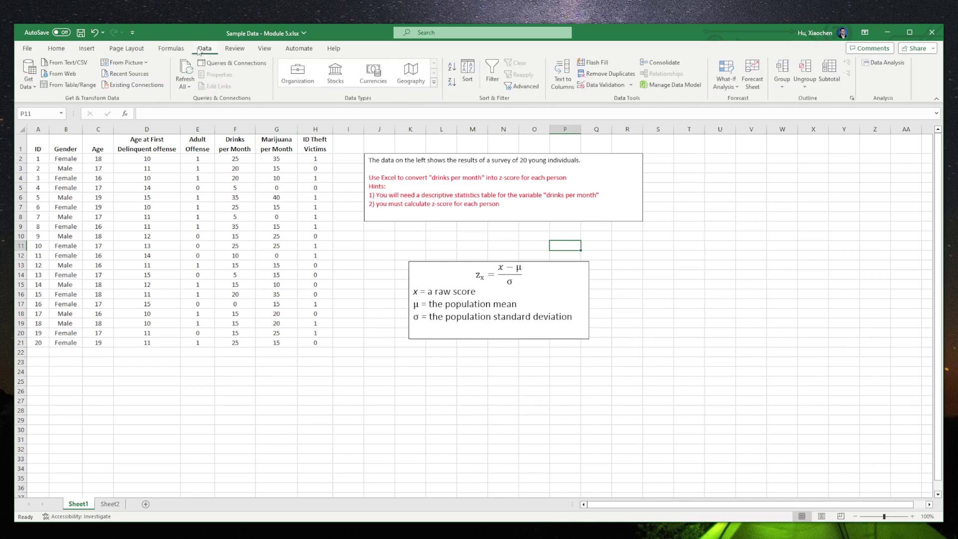
pyautogui.click(878, 64)
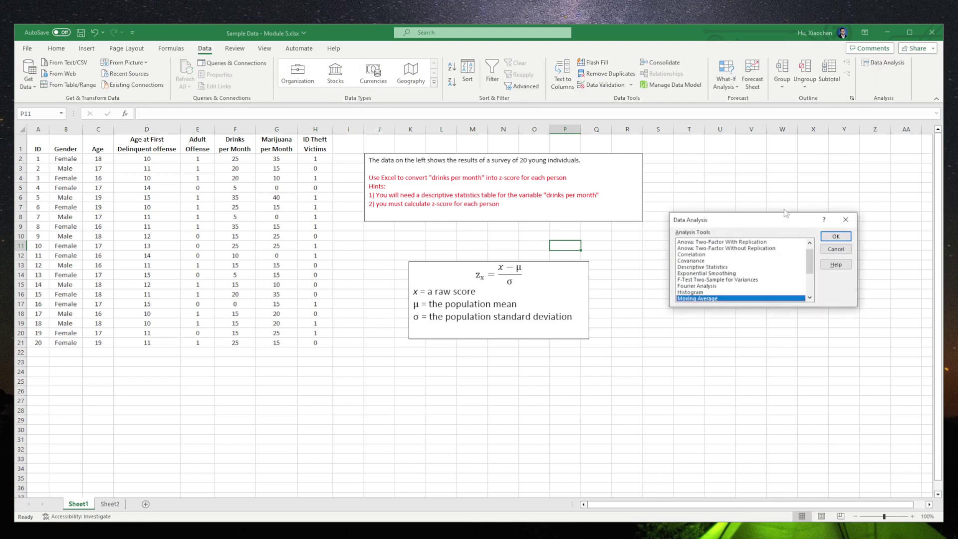
pyautogui.click(720, 268)
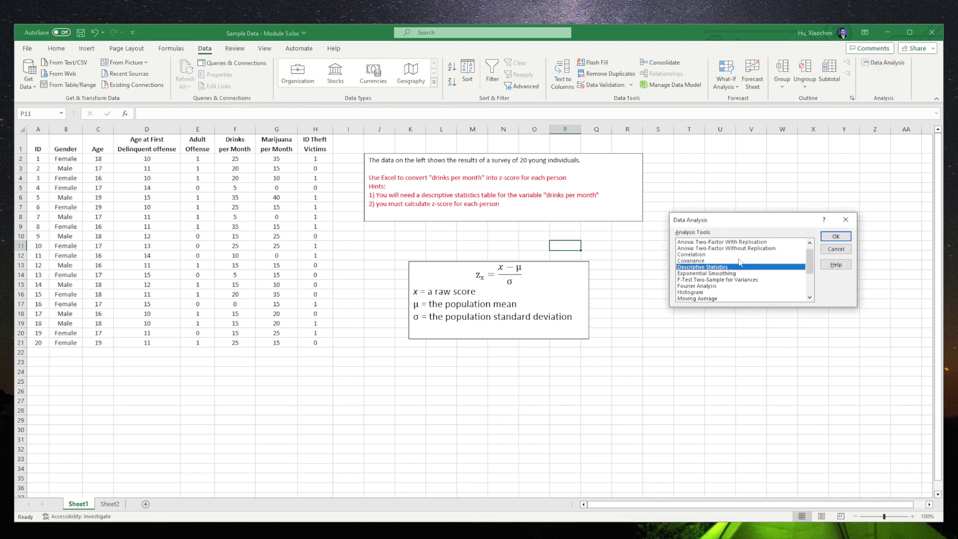
pyautogui.click(830, 236)
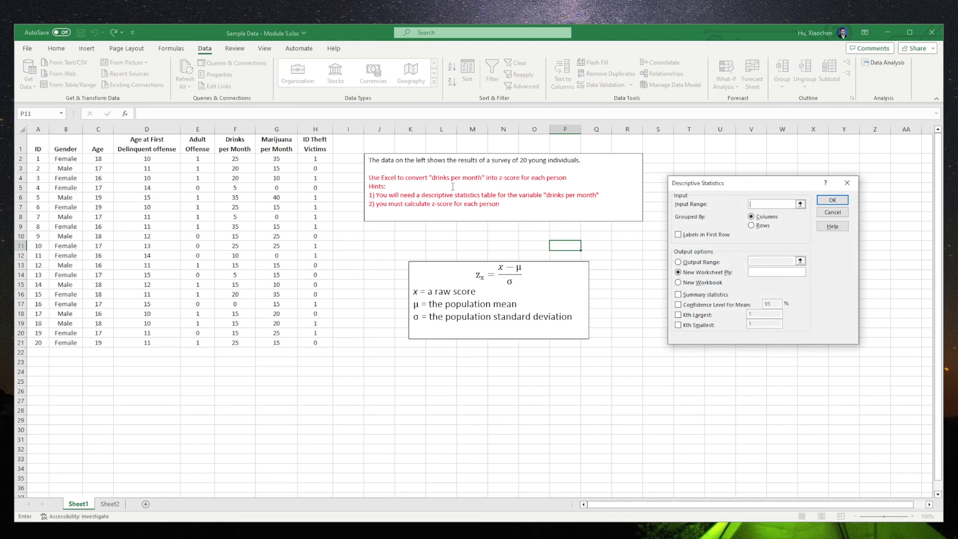
pyautogui.moveTo(242, 146); pyautogui.dragTo(250, 342)
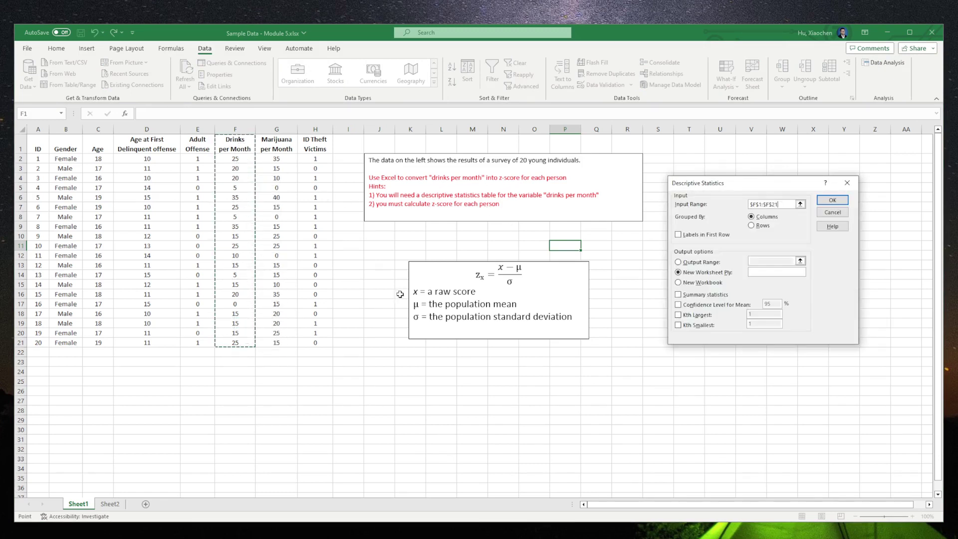
pyautogui.click(703, 235)
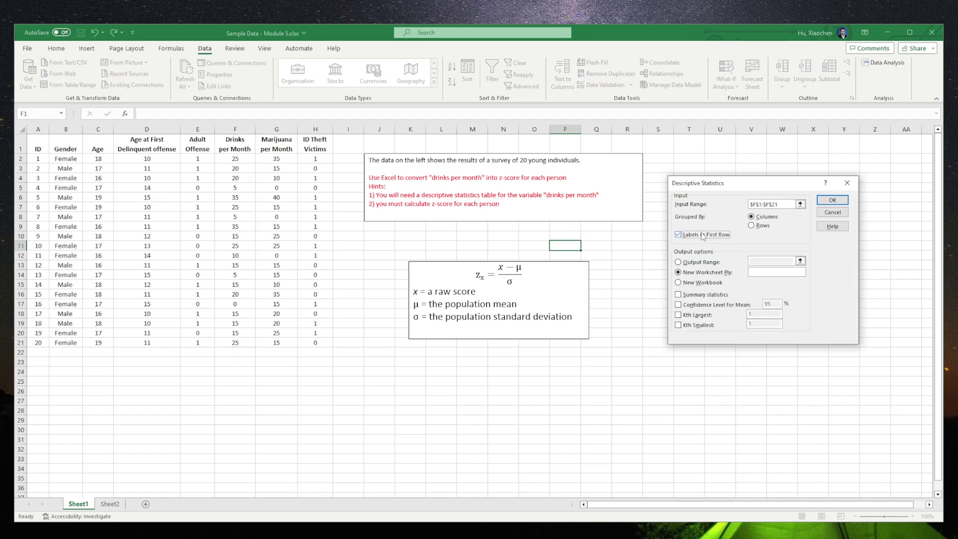
pyautogui.click(700, 296)
pyautogui.click(831, 201)
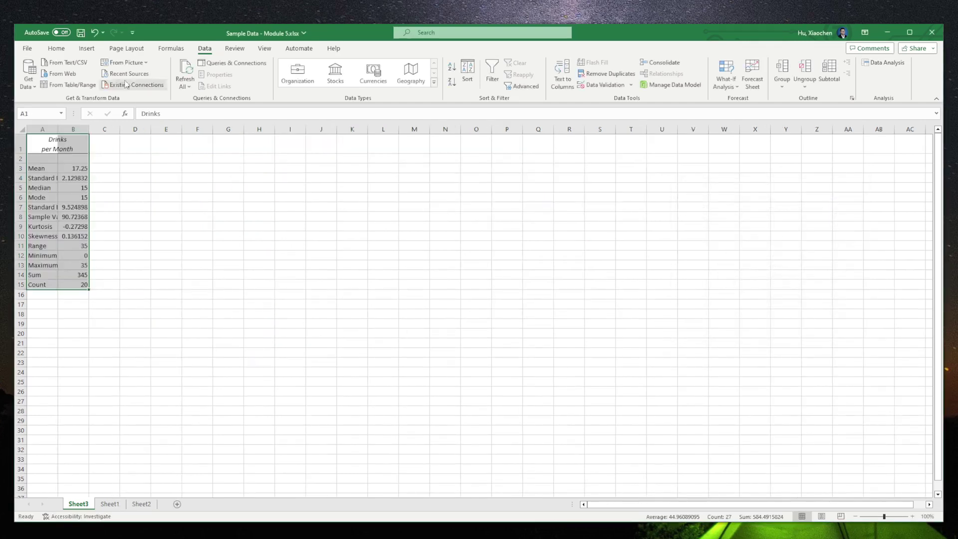
# - AutoFit the width of summary columns A and B
pyautogui.click(68, 52)
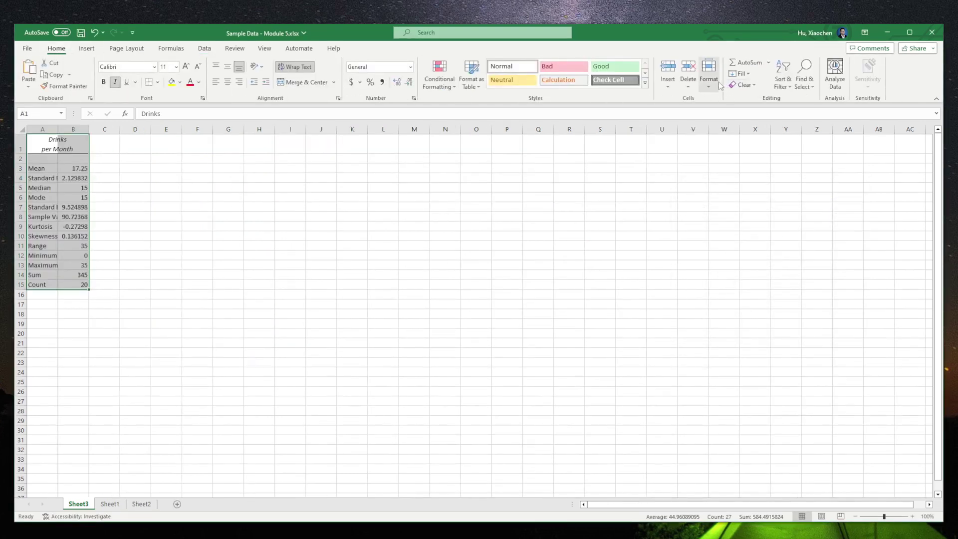
pyautogui.click(708, 75)
pyautogui.click(742, 155)
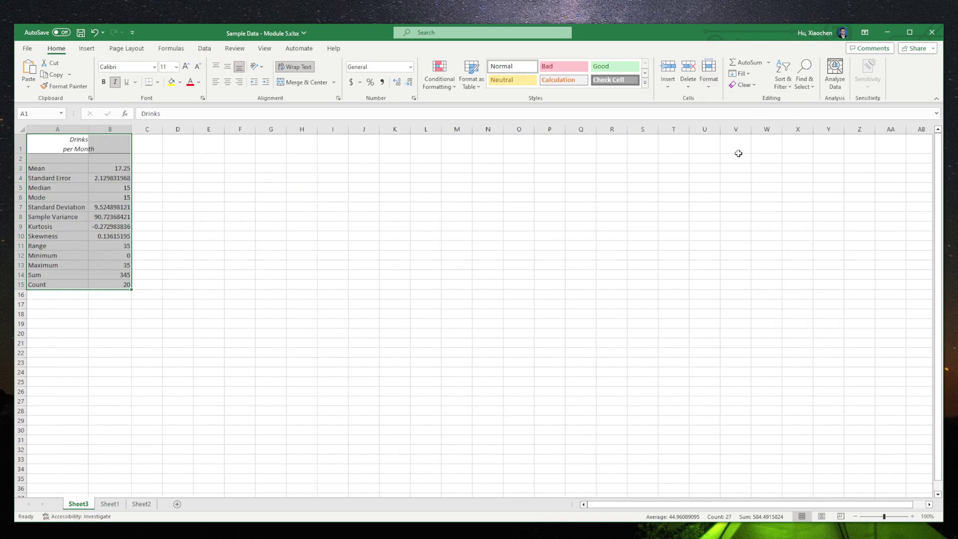
# - Colour the Mean row A3:B3 and Standard Deviation row A7:B7 red
pyautogui.click(86, 169)
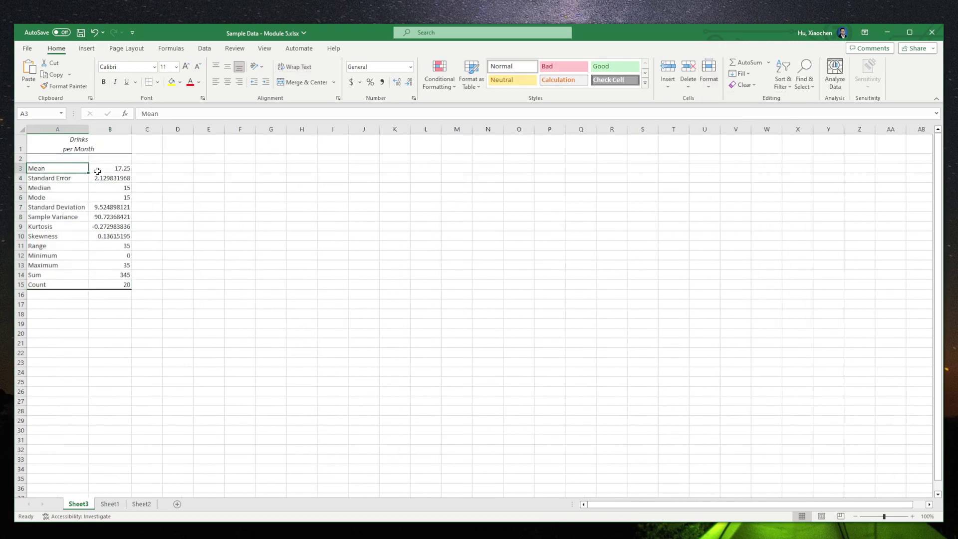
pyautogui.moveTo(98, 170); pyautogui.dragTo(59, 170)
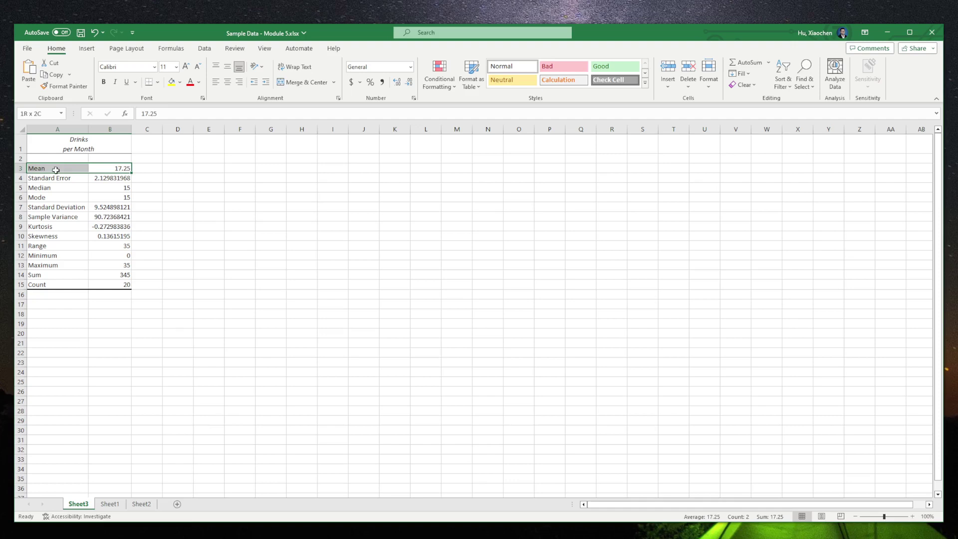
pyautogui.click(189, 83)
pyautogui.moveTo(57, 207); pyautogui.dragTo(102, 207)
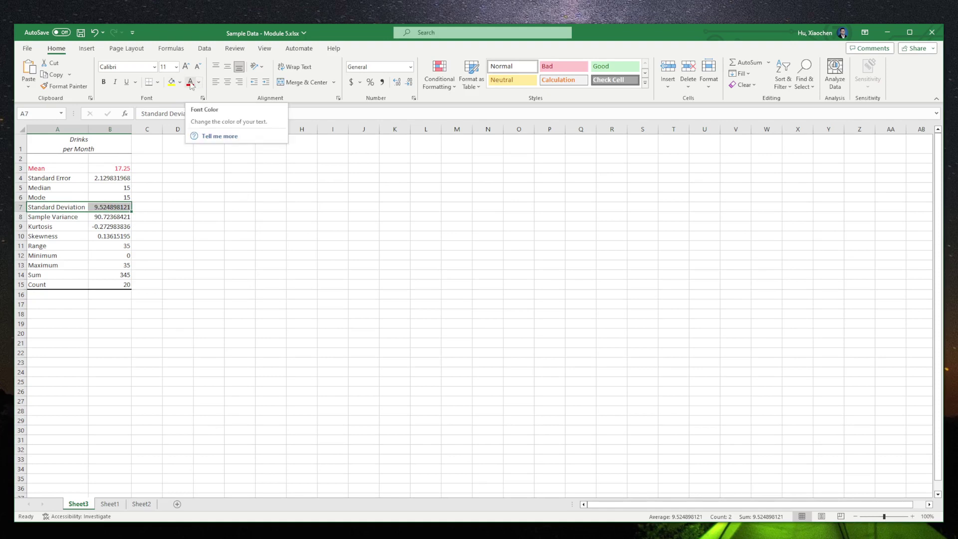
pyautogui.click(191, 85)
pyautogui.click(205, 261)
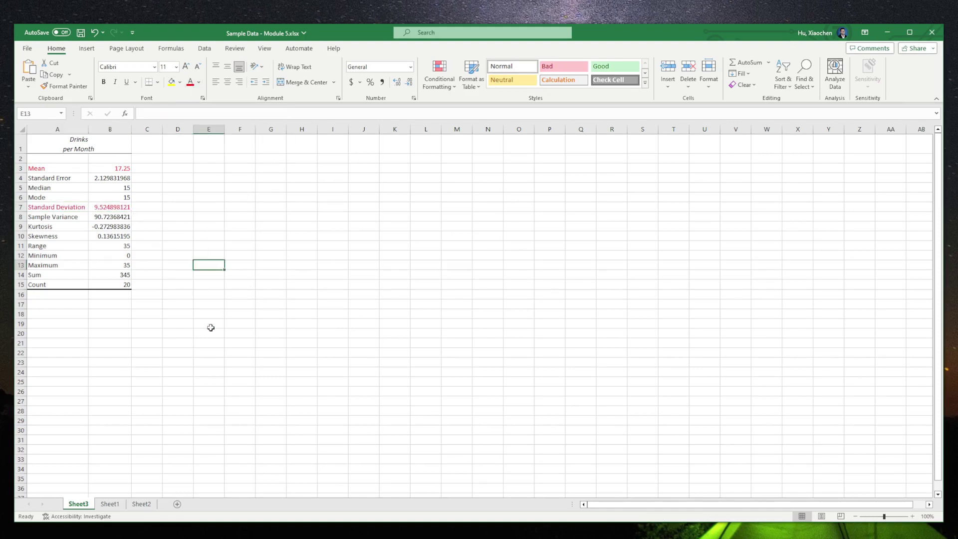
# - On Sheet1, drag the formula box and instructions box side by side beneath the survey data
pyautogui.click(151, 324)
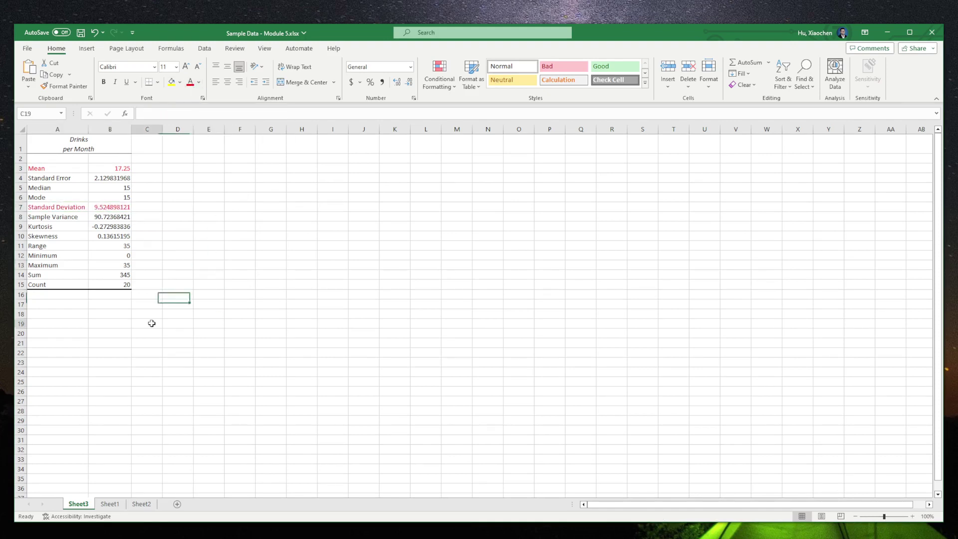
pyautogui.click(110, 504)
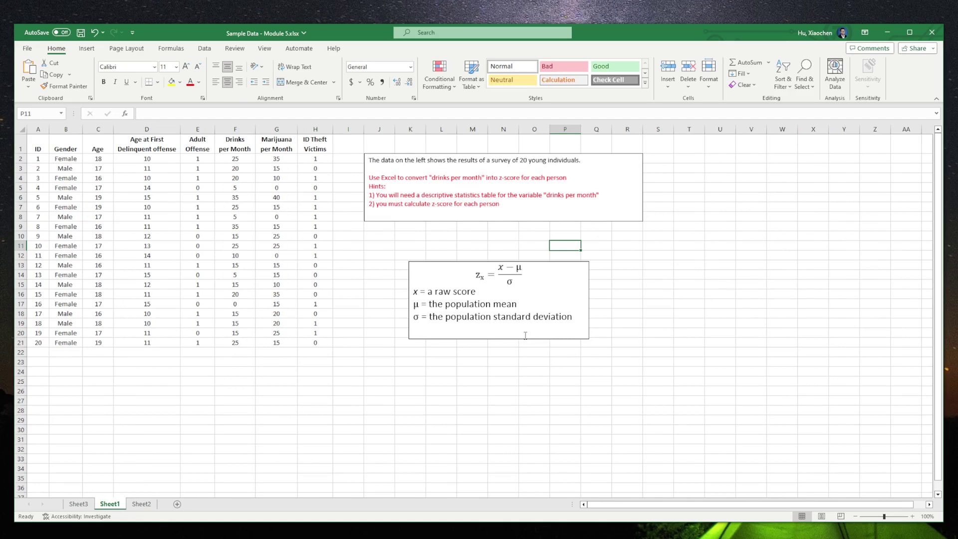
pyautogui.moveTo(525, 335); pyautogui.dragTo(323, 455)
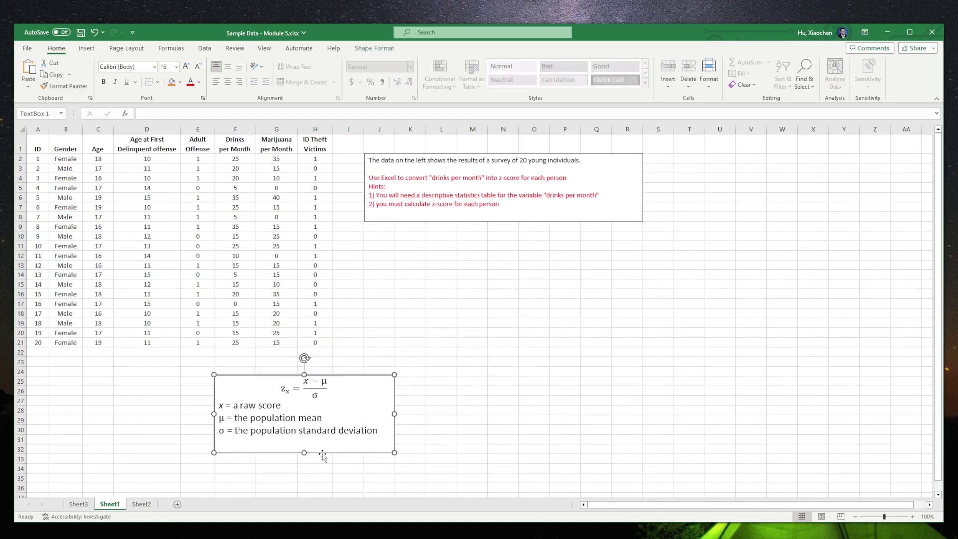
pyautogui.click(596, 222)
pyautogui.moveTo(596, 222); pyautogui.dragTo(689, 443)
pyautogui.click(495, 235)
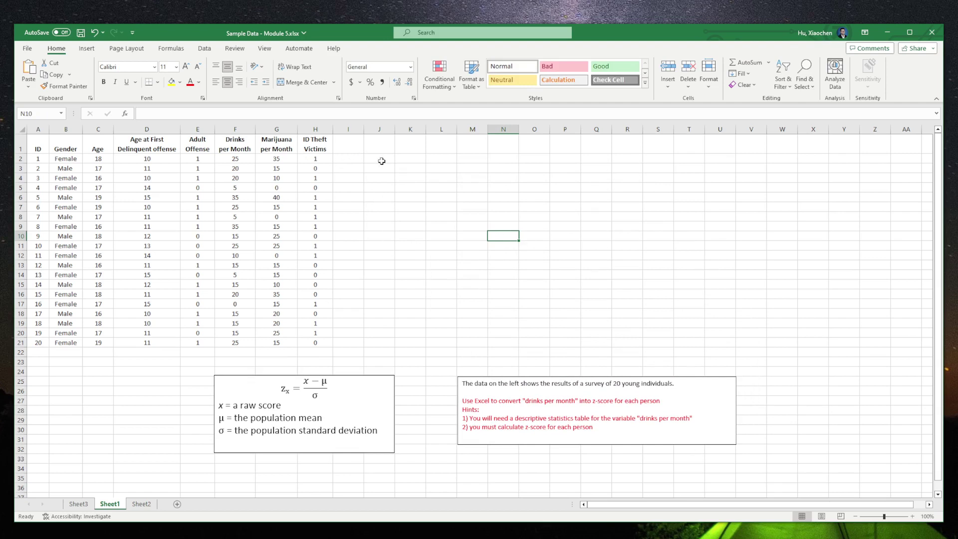
# - Enter the heading 'Mean' in cell J1
pyautogui.click(381, 161)
pyautogui.click(378, 150)
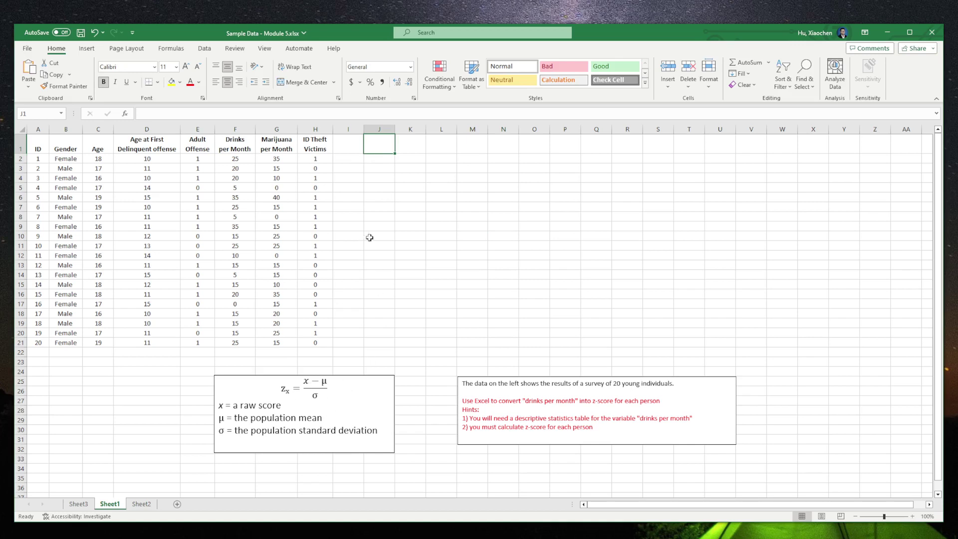
pyautogui.write('Mean')
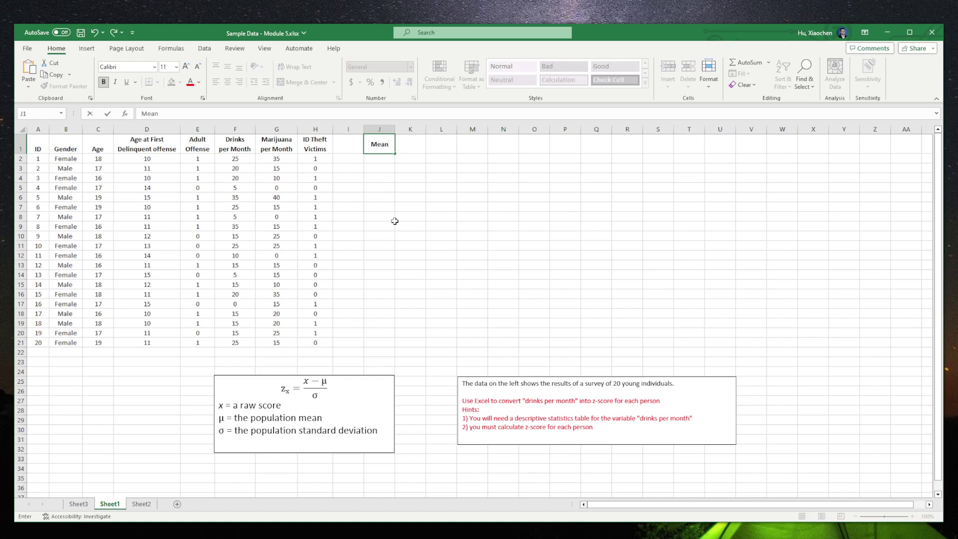
pyautogui.click(384, 159)
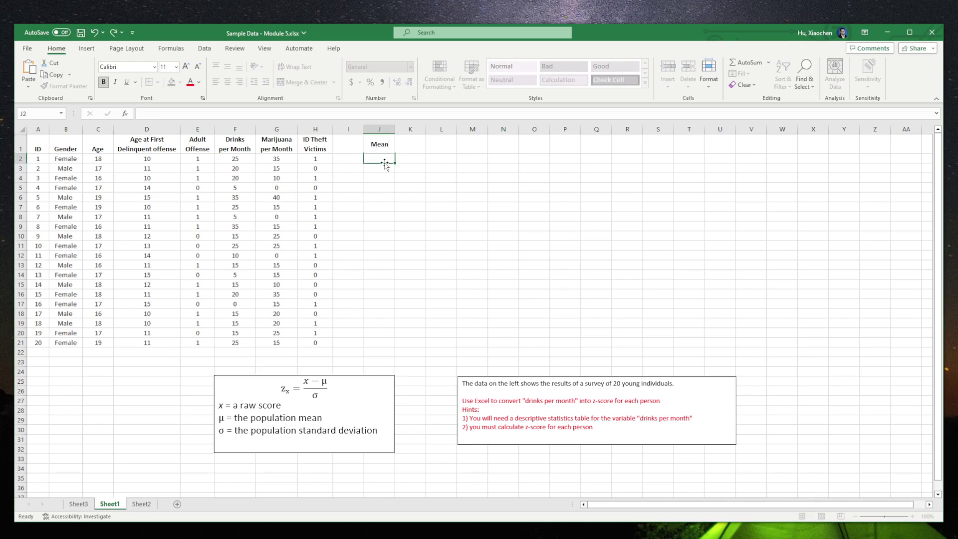
# - Copy the mean 17.25 from Sheet3 into J2 and fill it down to J21
pyautogui.click(141, 504)
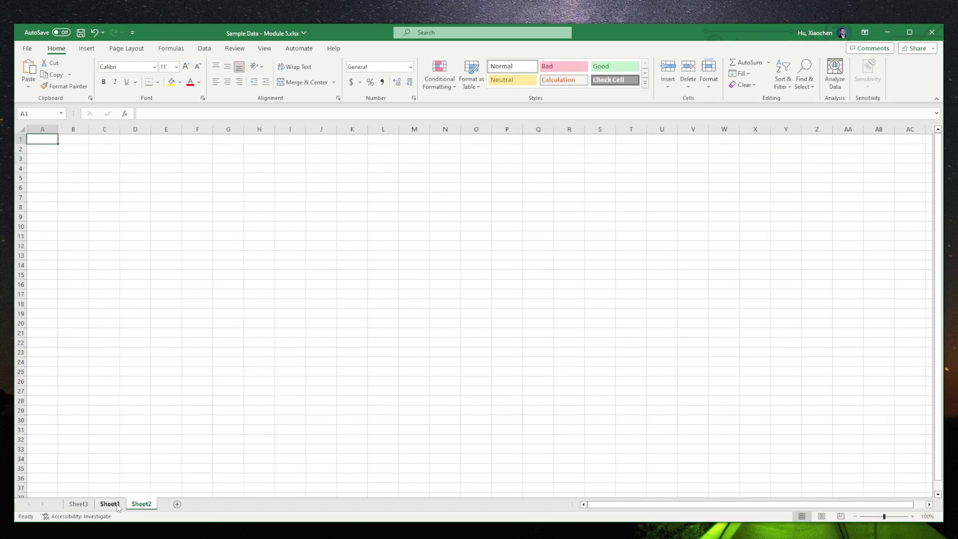
pyautogui.click(78, 503)
pyautogui.click(115, 168)
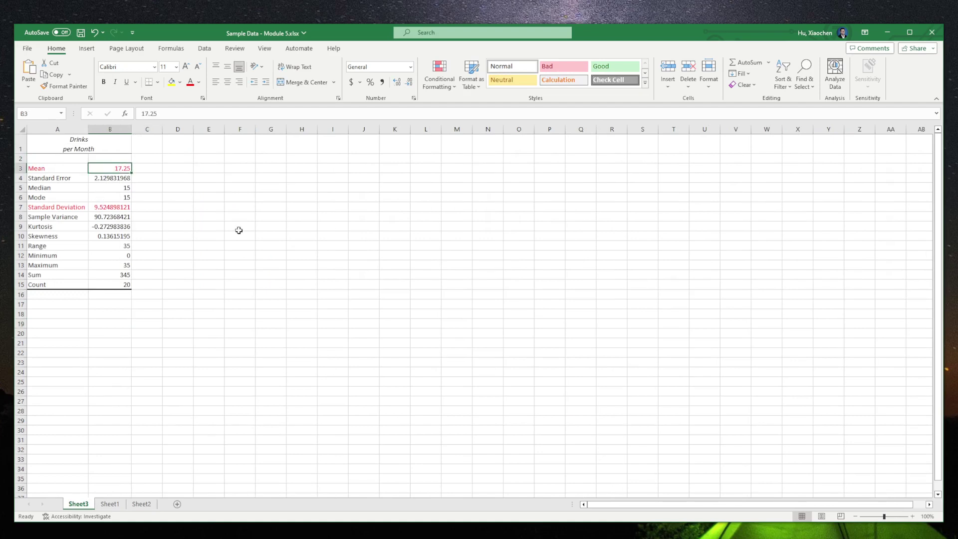
pyautogui.hotkey('ctrl', 'c')
pyautogui.click(110, 504)
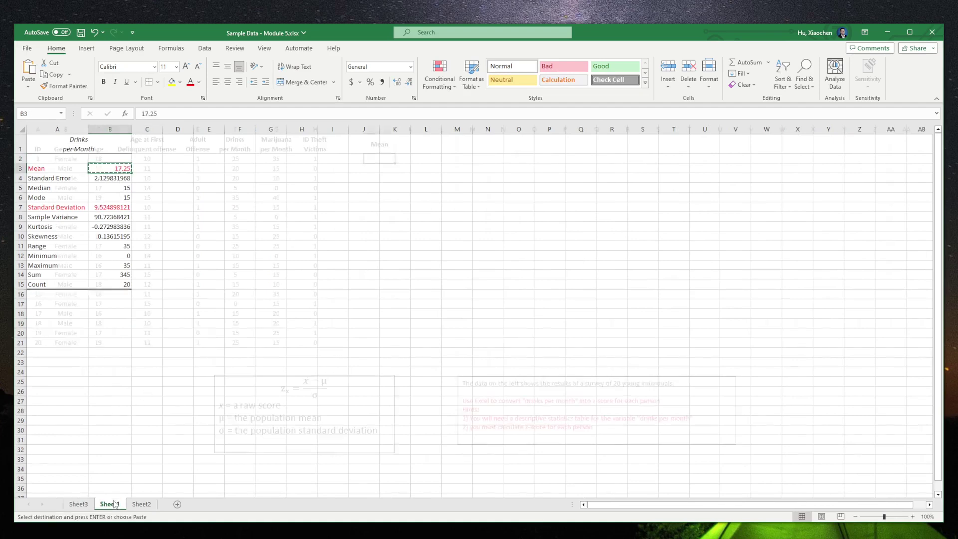
pyautogui.hotkey('ctrl', 'v')
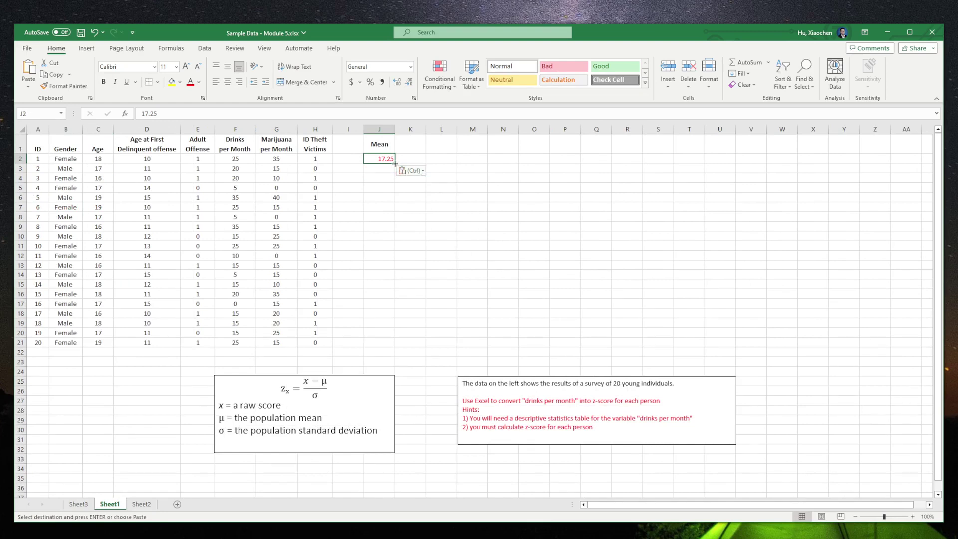
pyautogui.moveTo(395, 163); pyautogui.dragTo(393, 346)
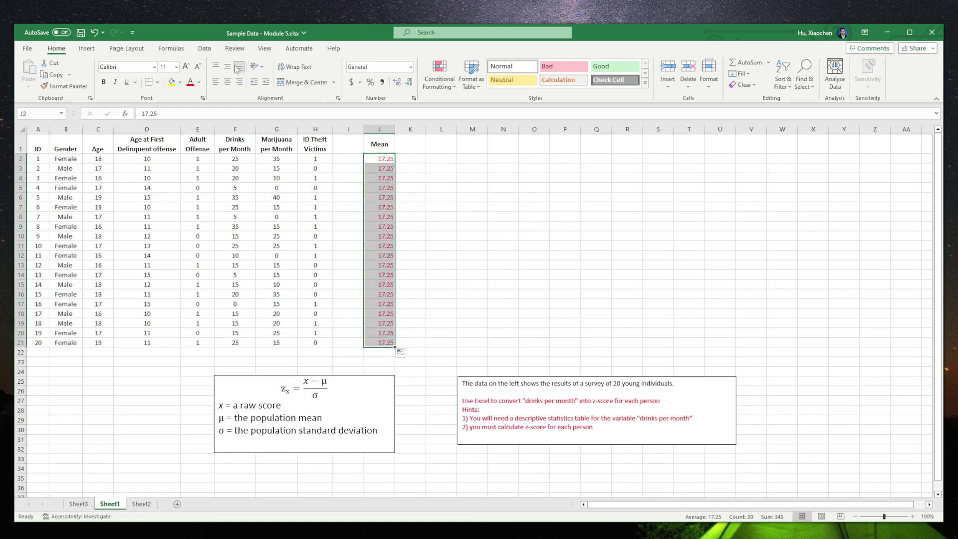
# - Apply Center and Middle Align to the Mean values in J2:J21
pyautogui.hotkey('alt', 'h')
pyautogui.press('a')
pyautogui.press('m')
pyautogui.hotkey('alt', 'h')
pyautogui.press('a')
pyautogui.press('c')
pyautogui.click(496, 196)
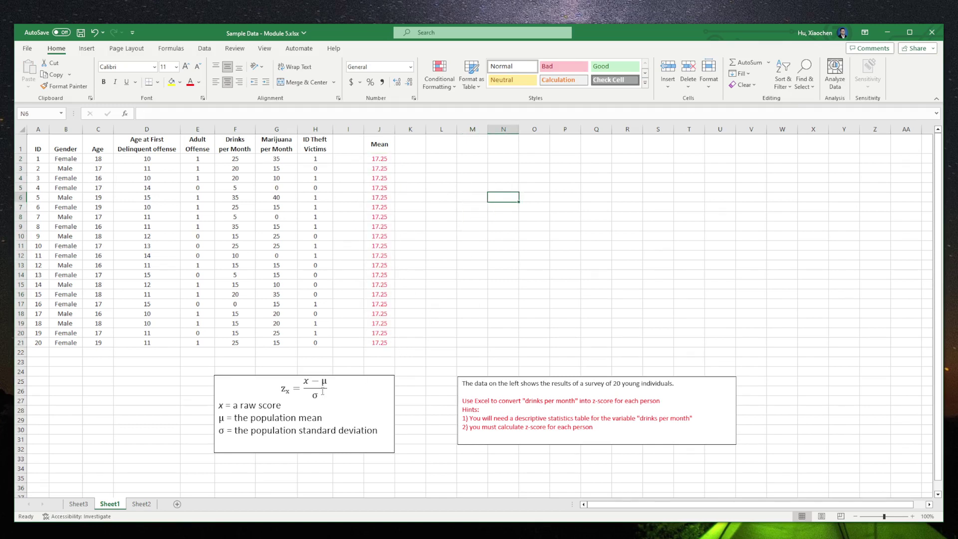
# - Copy 'x − μ' from the equation box into K1 as a centred heading
pyautogui.moveTo(306, 383); pyautogui.dragTo(327, 382)
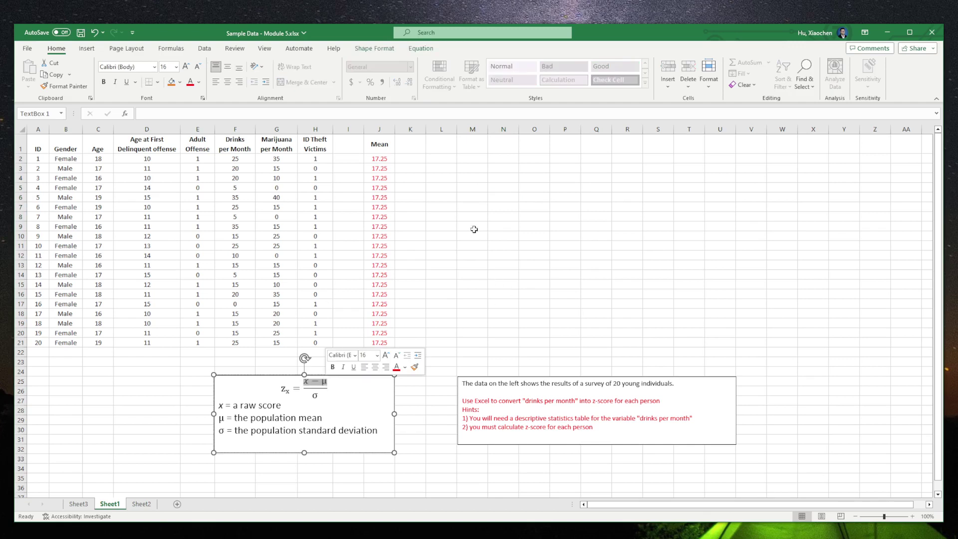
pyautogui.hotkey('ctrl', 'c')
pyautogui.click(416, 148)
pyautogui.hotkey('ctrl', 'v')
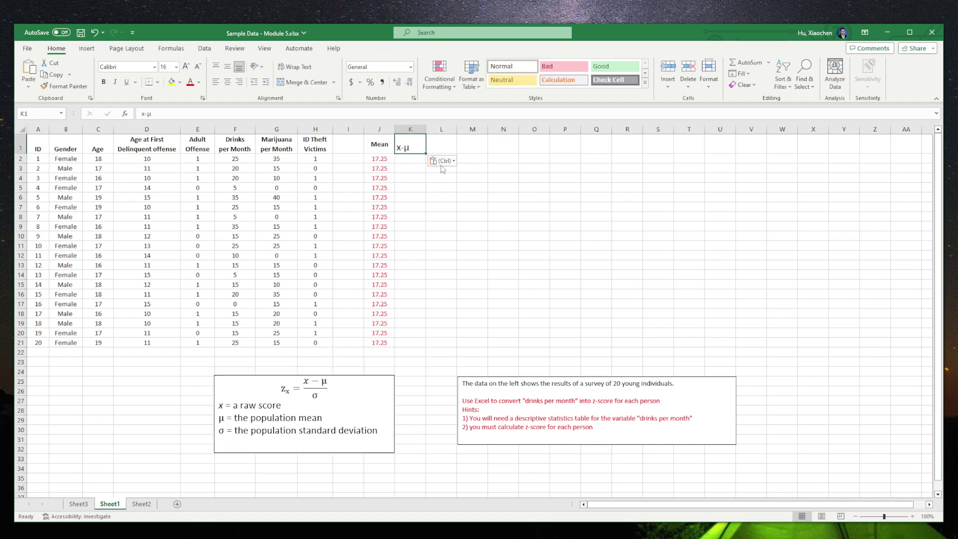
pyautogui.click(227, 66)
pyautogui.click(227, 81)
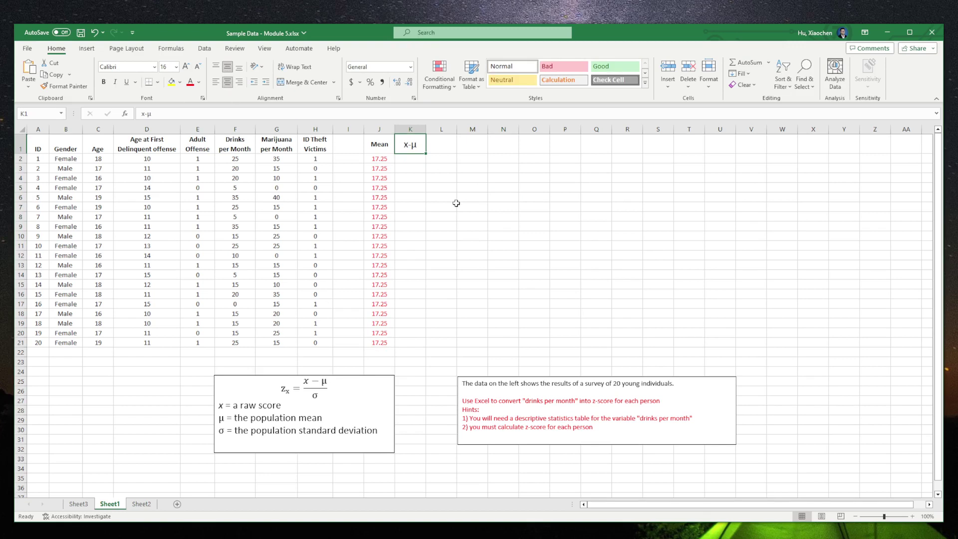
# - Enter =F2-J2 in K2 and fill it down to K21
pyautogui.click(417, 160)
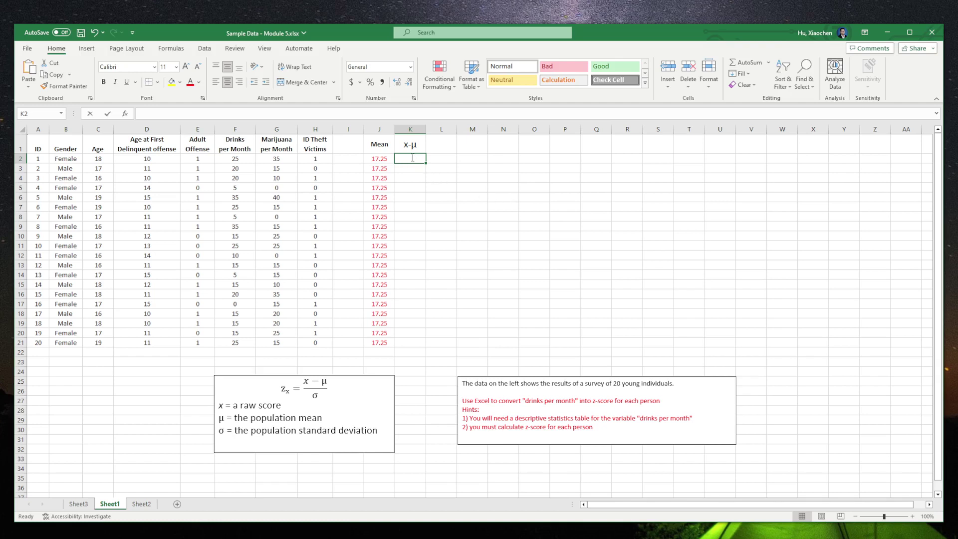
pyautogui.press('BackSpace')
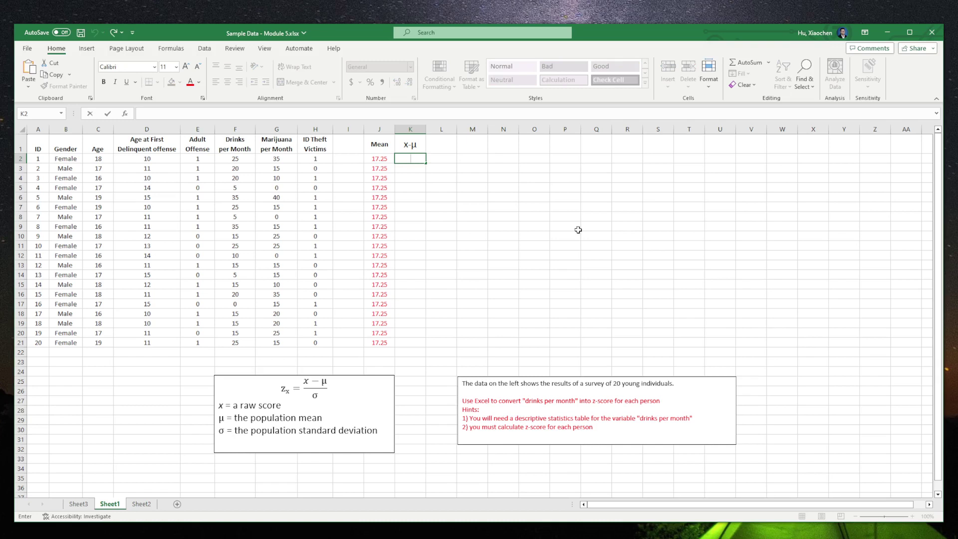
pyautogui.write('=')
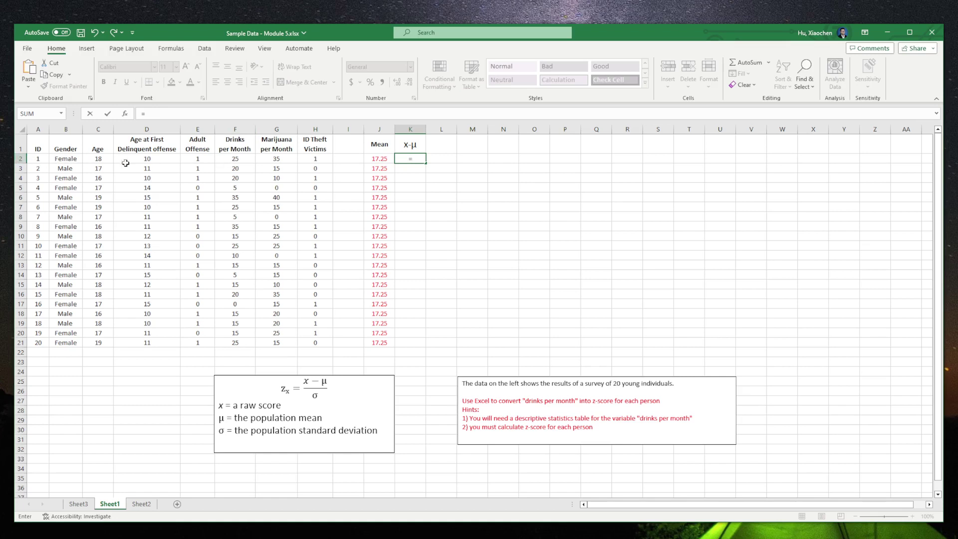
pyautogui.write('f2-')
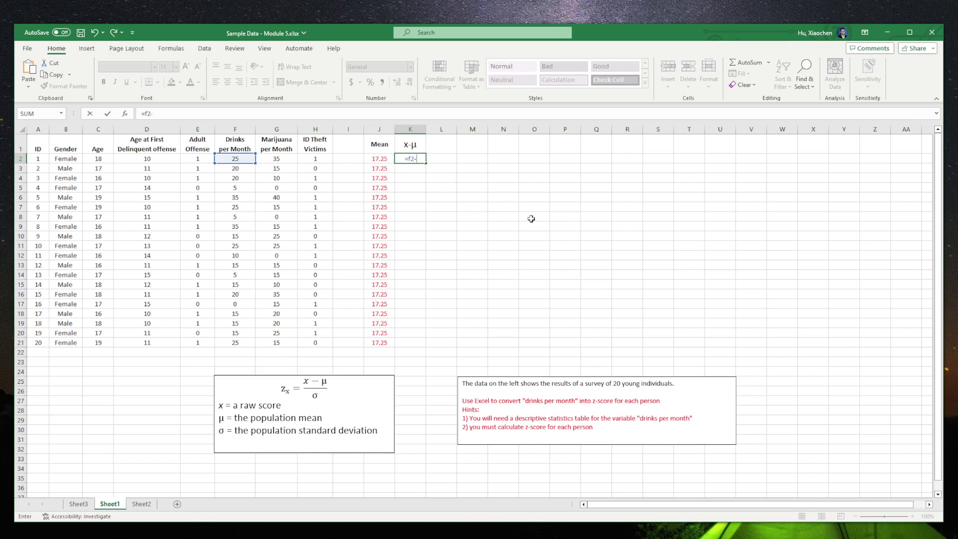
pyautogui.write('2')
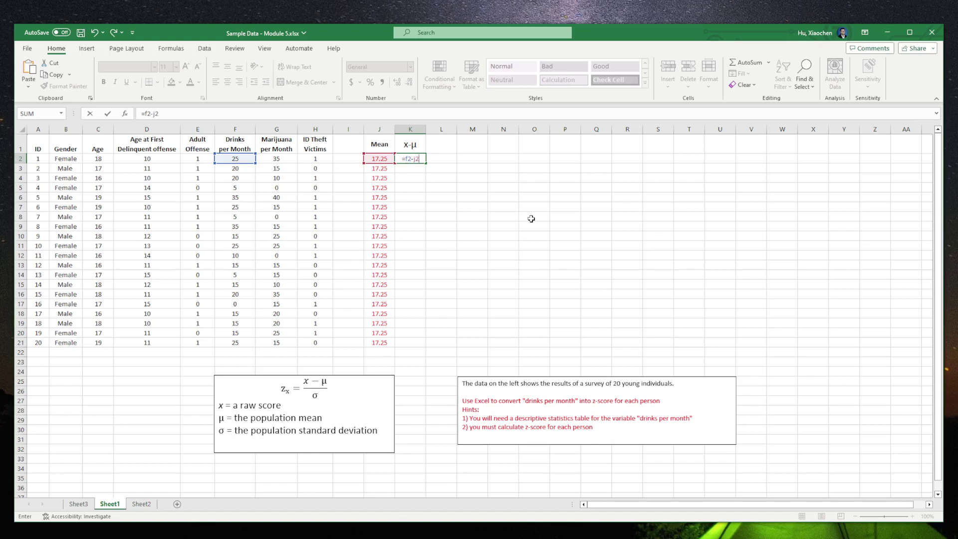
pyautogui.press('Return')
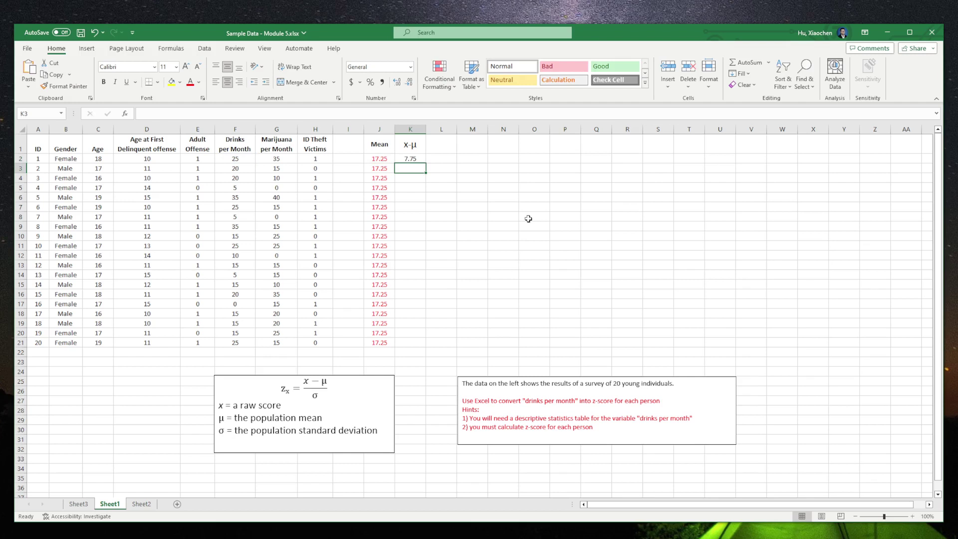
pyautogui.click(422, 159)
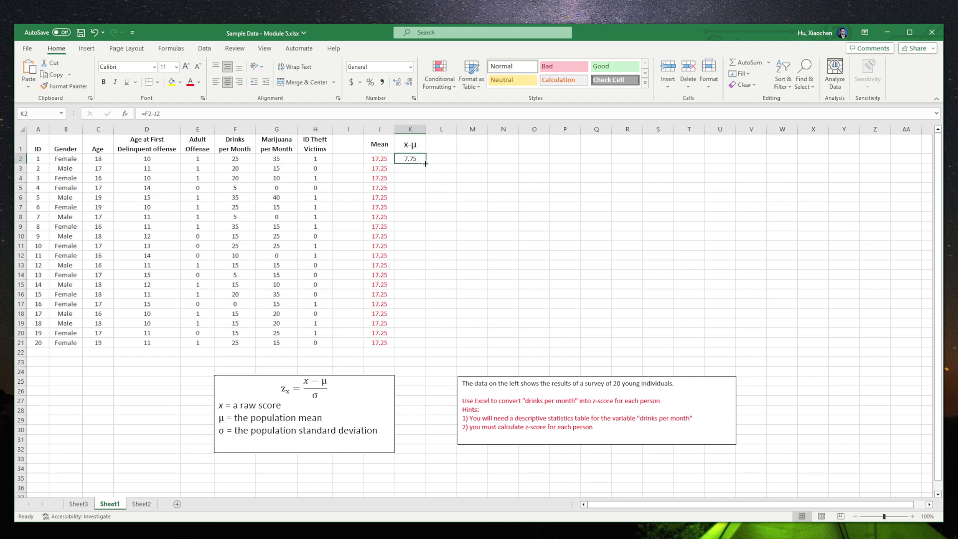
pyautogui.moveTo(426, 163); pyautogui.dragTo(423, 346)
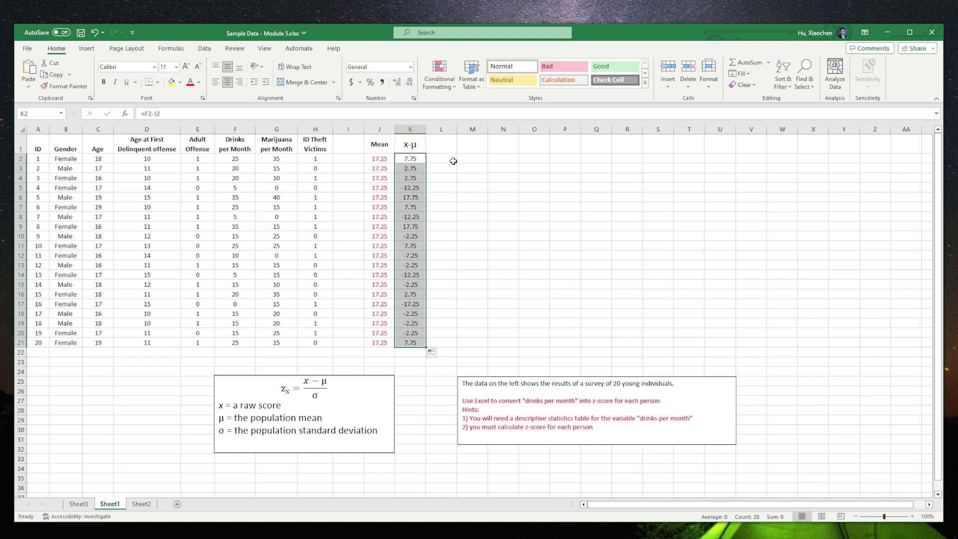
pyautogui.click(451, 158)
# - Add a centred, bold σ heading in L1 and make the x-μ heading bold
pyautogui.click(449, 149)
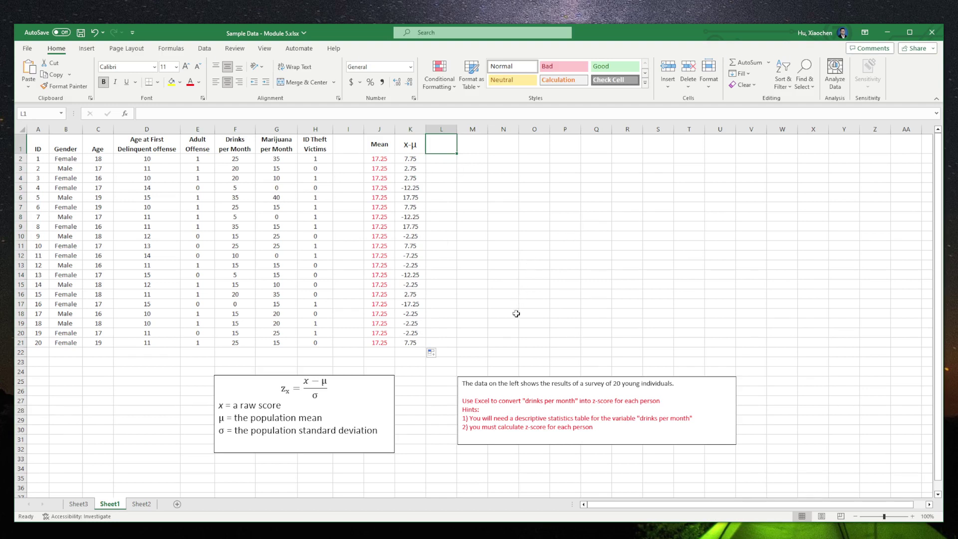
pyautogui.doubleClick(315, 394)
pyautogui.hotkey('ctrl', 'c')
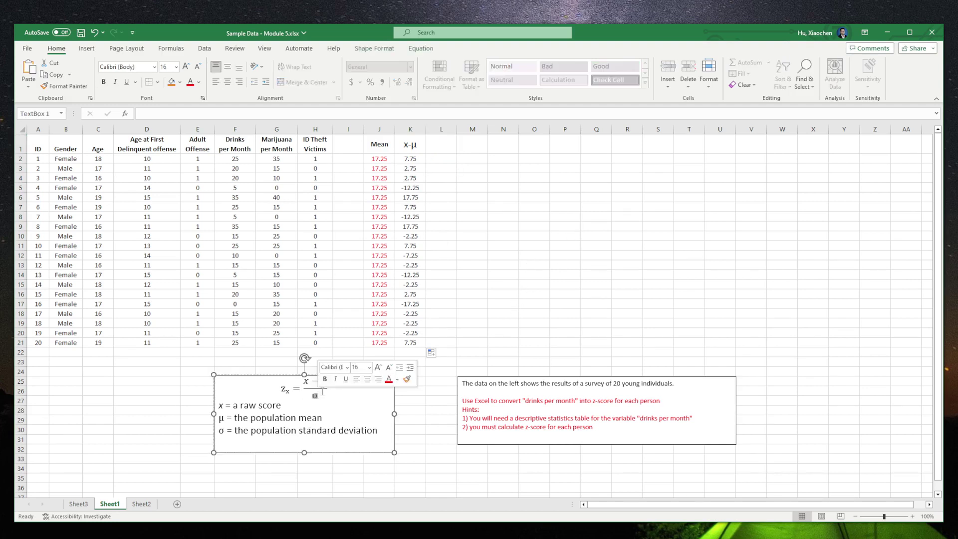
pyautogui.click(440, 148)
pyautogui.hotkey('ctrl', 'v')
pyautogui.moveTo(441, 129); pyautogui.dragTo(551, 131)
pyautogui.click(227, 66)
pyautogui.click(227, 81)
pyautogui.click(441, 144)
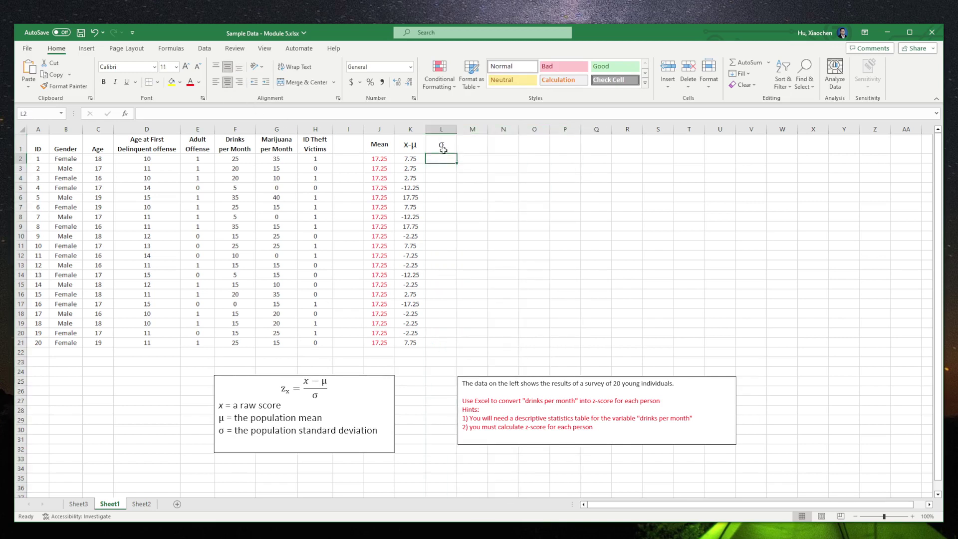
pyautogui.click(103, 81)
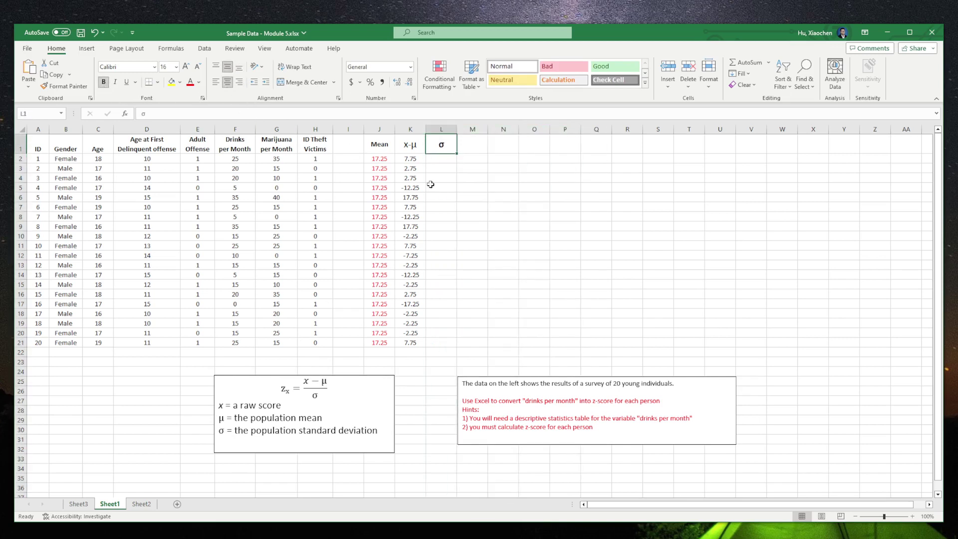
pyautogui.click(413, 148)
pyautogui.click(103, 82)
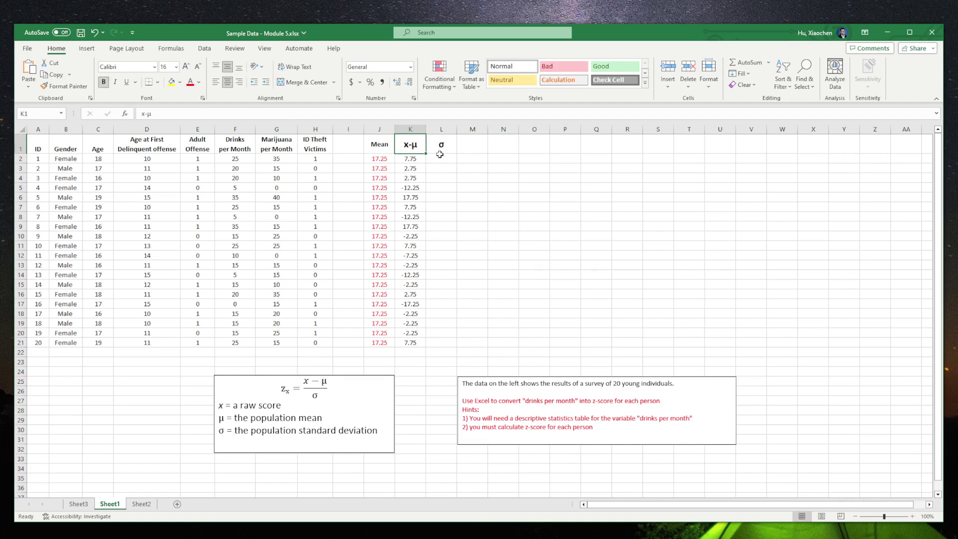
# - Paste the standard deviation 9.5248981 from Sheet3 into L2, widen column L, and fill to L21
pyautogui.click(441, 157)
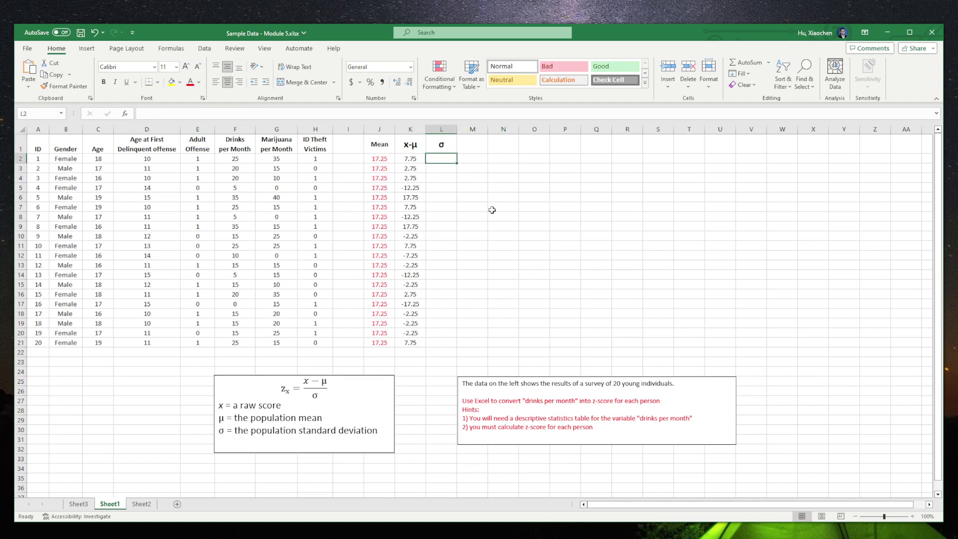
pyautogui.click(78, 504)
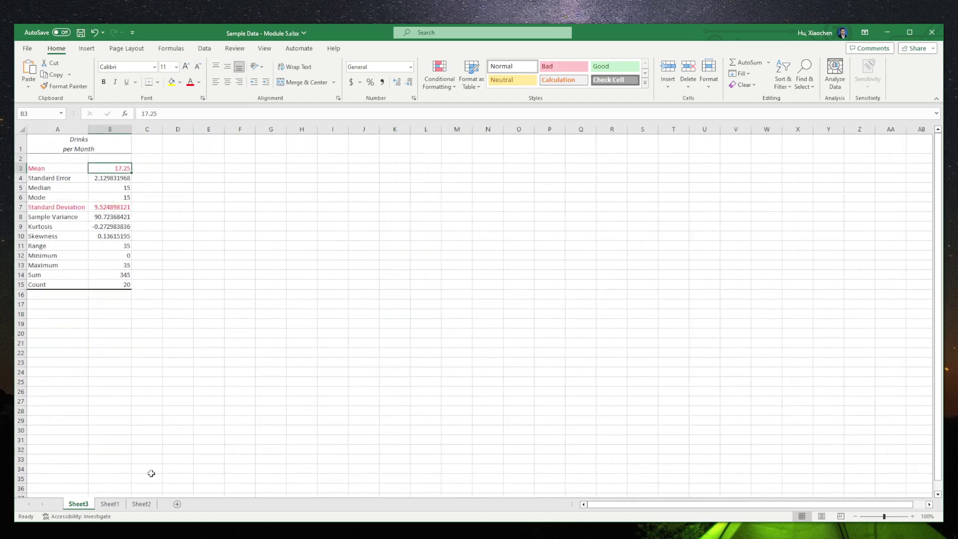
pyautogui.click(112, 208)
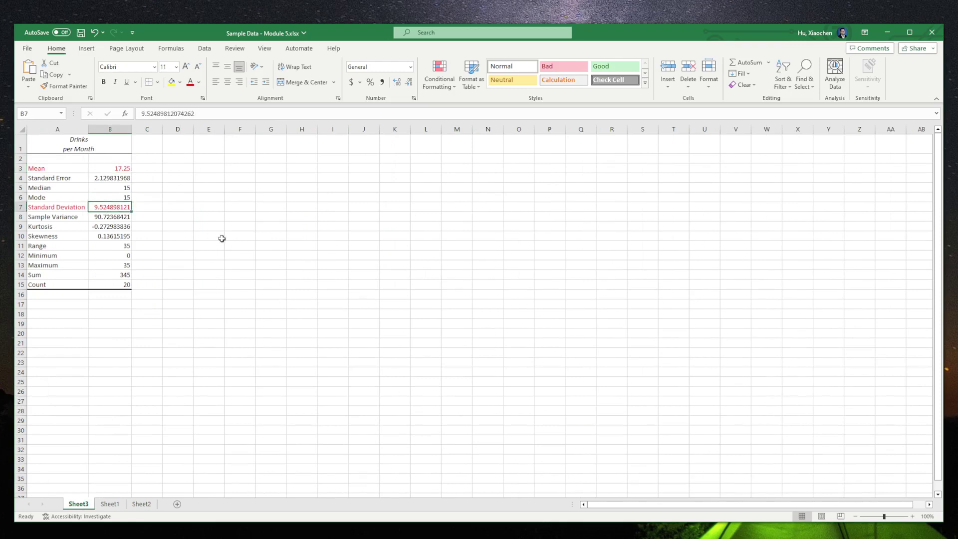
pyautogui.hotkey('ctrl', 'c')
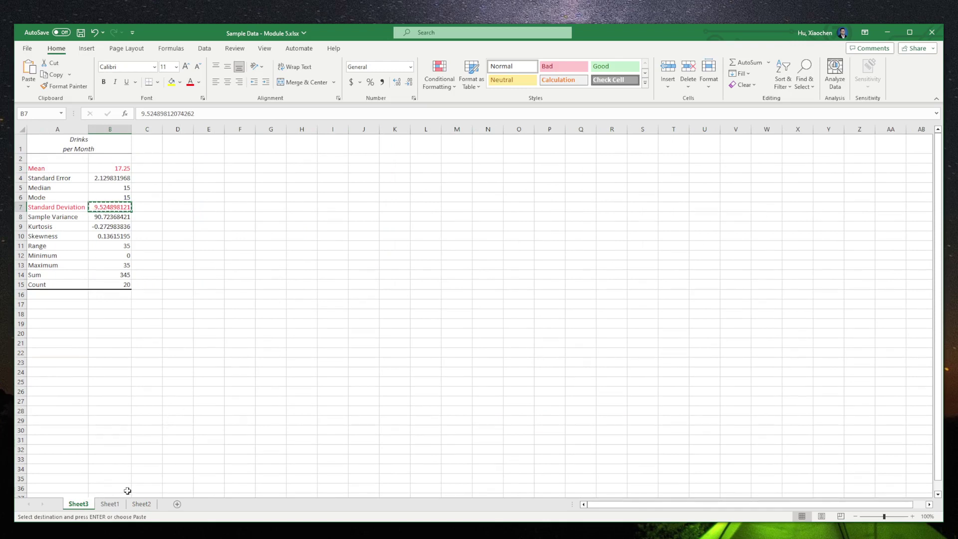
pyautogui.click(110, 504)
pyautogui.hotkey('ctrl', 'v')
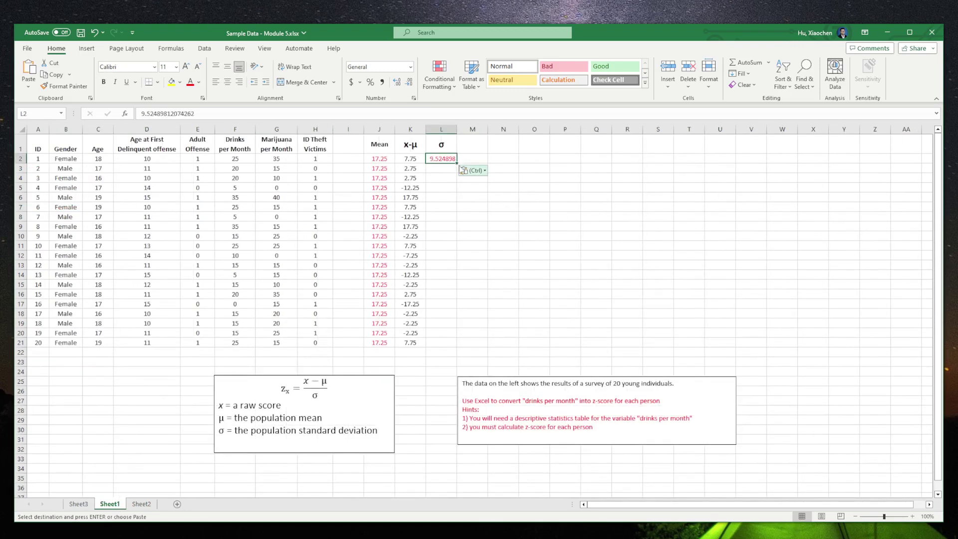
pyautogui.moveTo(460, 129); pyautogui.dragTo(462, 130)
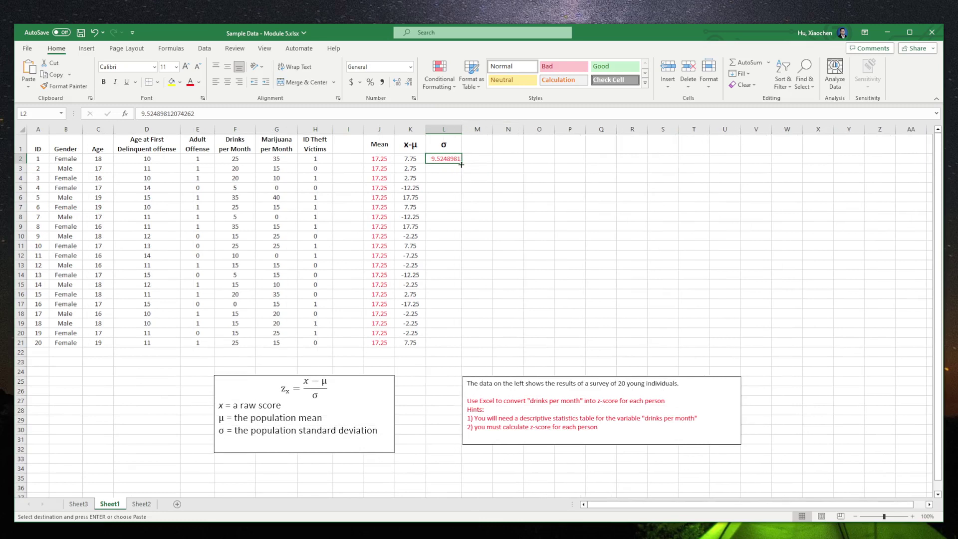
pyautogui.moveTo(461, 164); pyautogui.dragTo(459, 345)
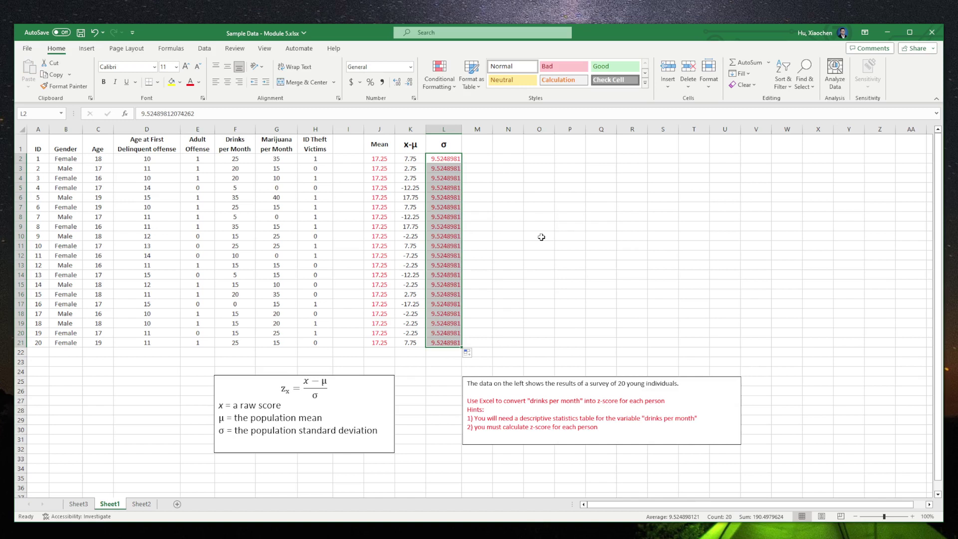
pyautogui.click(560, 208)
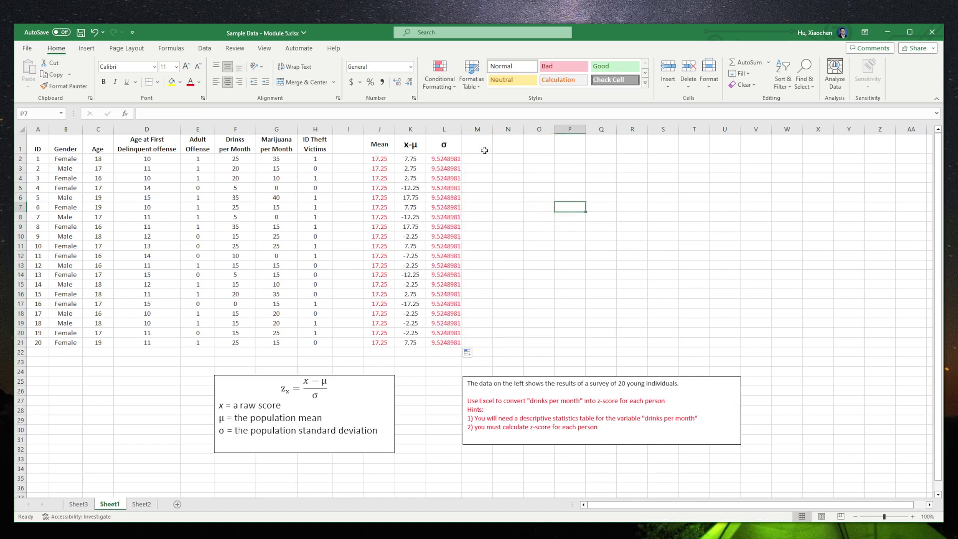
# - Paste the (x-μ)/σ label into M1, widen column M, and make it centred and bold
pyautogui.click(306, 383)
pyautogui.hotkey('ctrl', 'c')
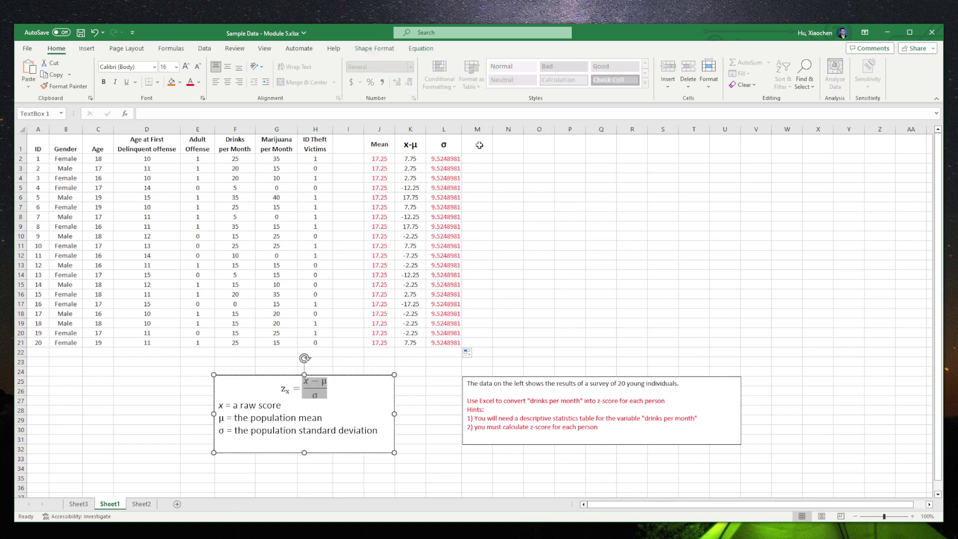
pyautogui.click(475, 145)
pyautogui.hotkey('ctrl', 'v')
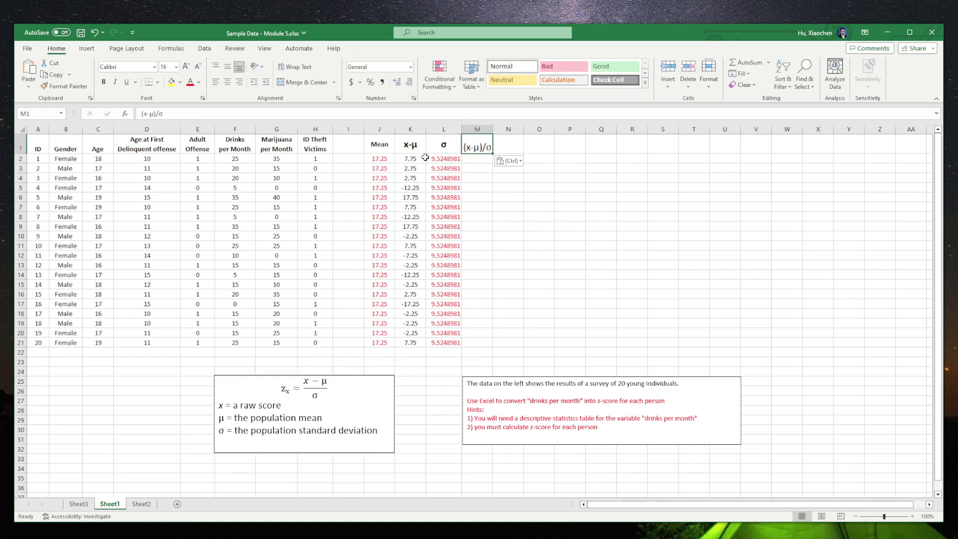
pyautogui.hotkey('alt', 'h')
pyautogui.press('w')
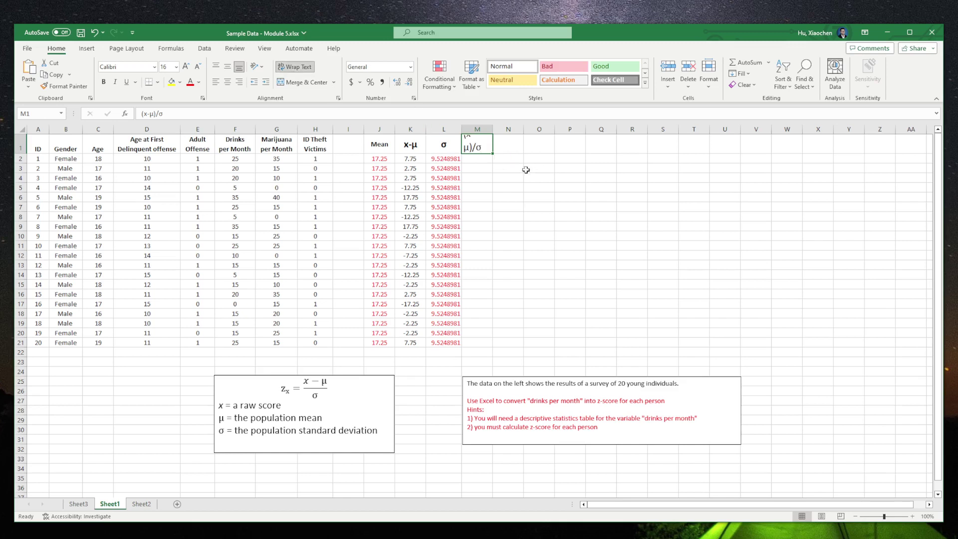
pyautogui.click(293, 67)
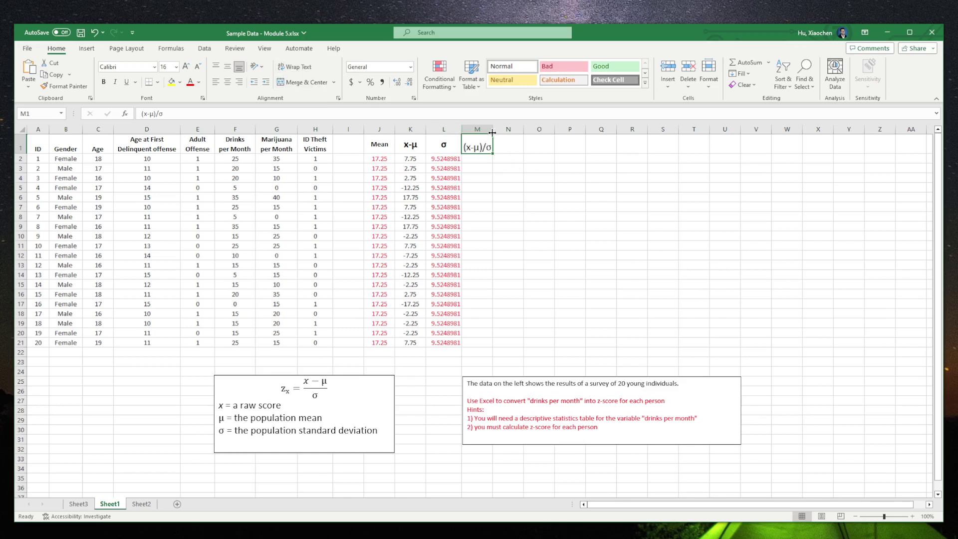
pyautogui.moveTo(491, 132); pyautogui.dragTo(509, 132)
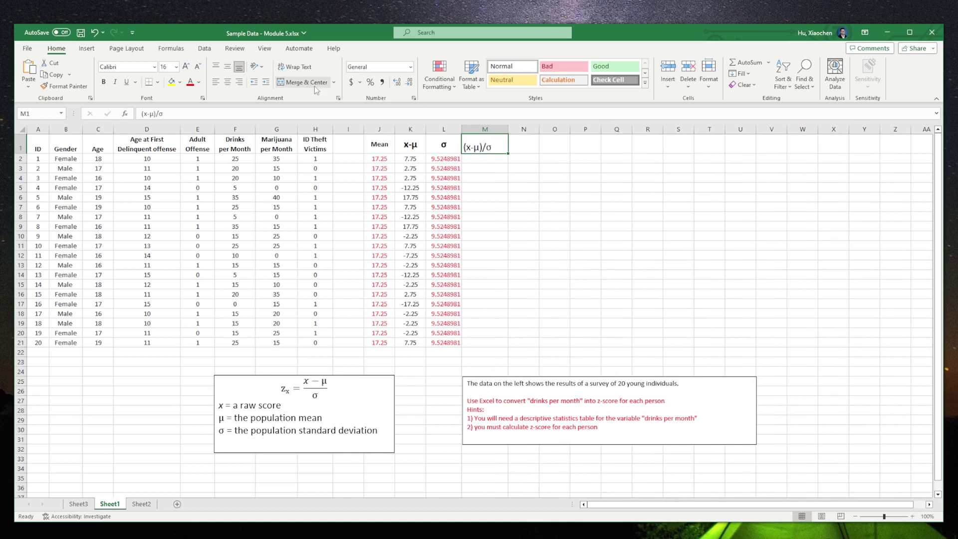
pyautogui.click(227, 66)
pyautogui.click(227, 82)
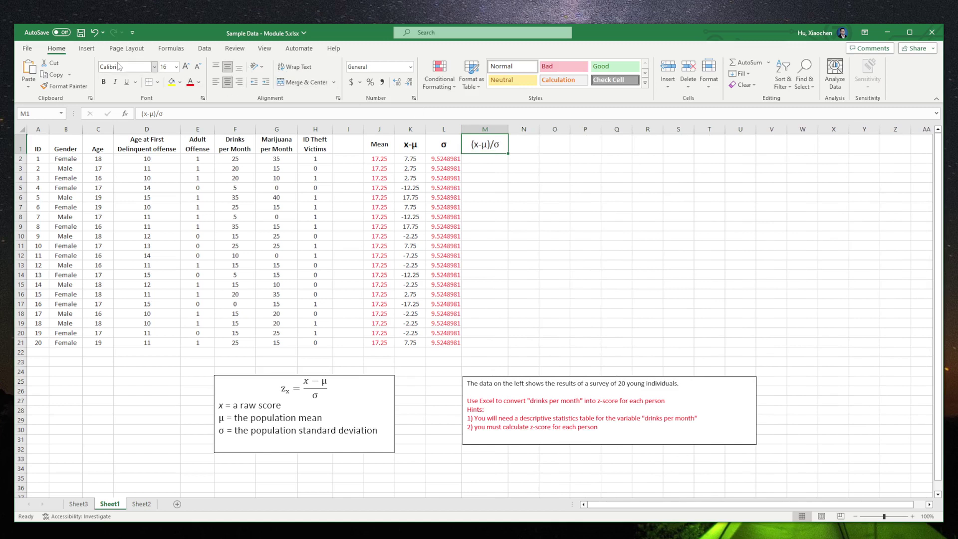
pyautogui.click(103, 81)
pyautogui.click(516, 196)
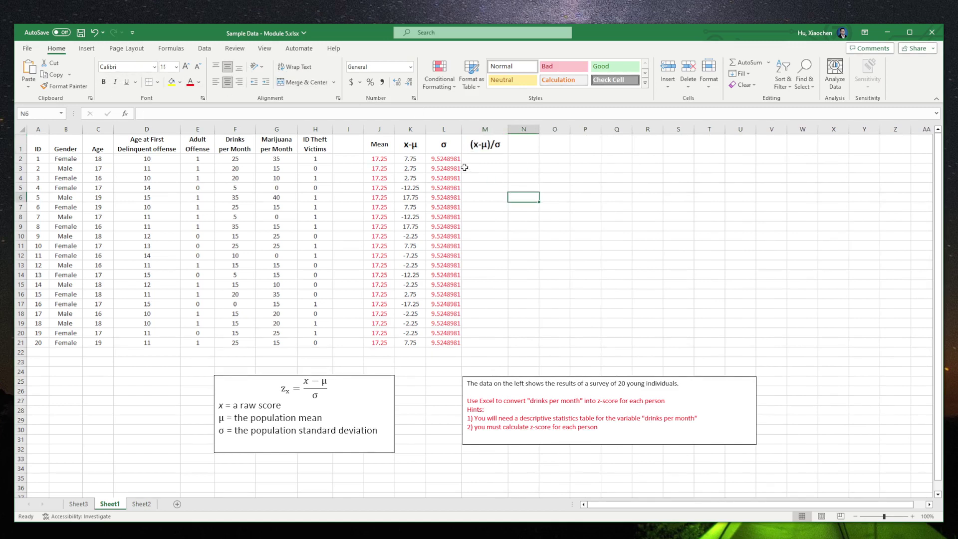
# - Enter =K2/L2 in M2 and fill the z-score formula down to M21
pyautogui.click(413, 159)
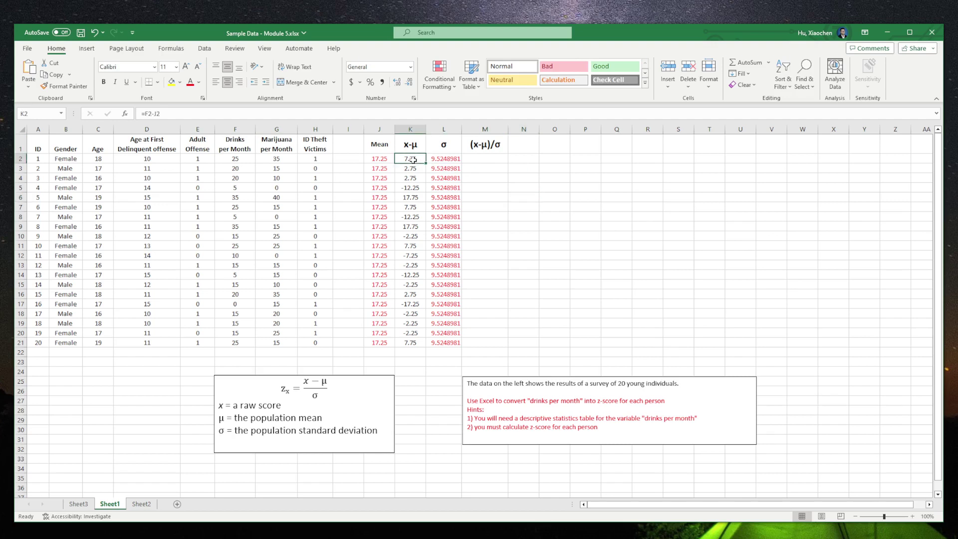
pyautogui.click(438, 160)
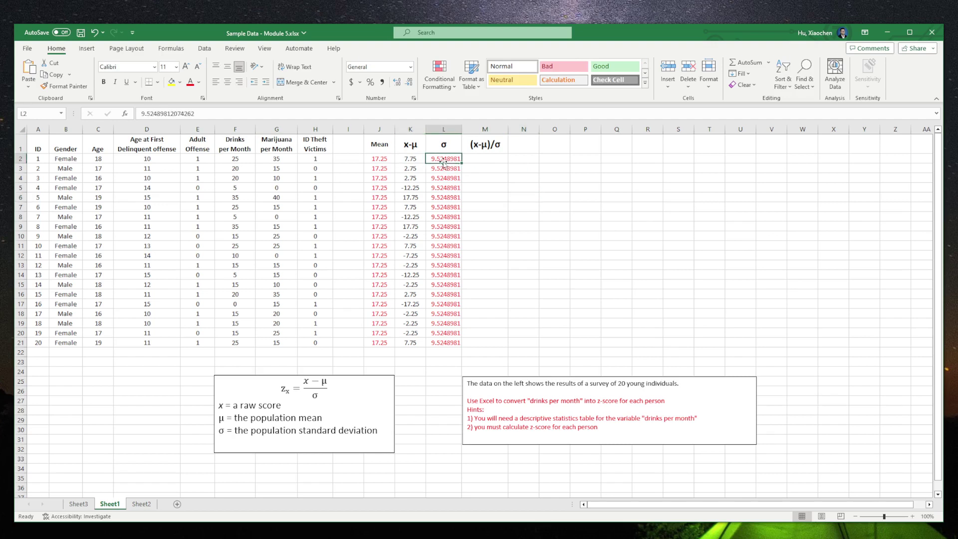
pyautogui.doubleClick(481, 159)
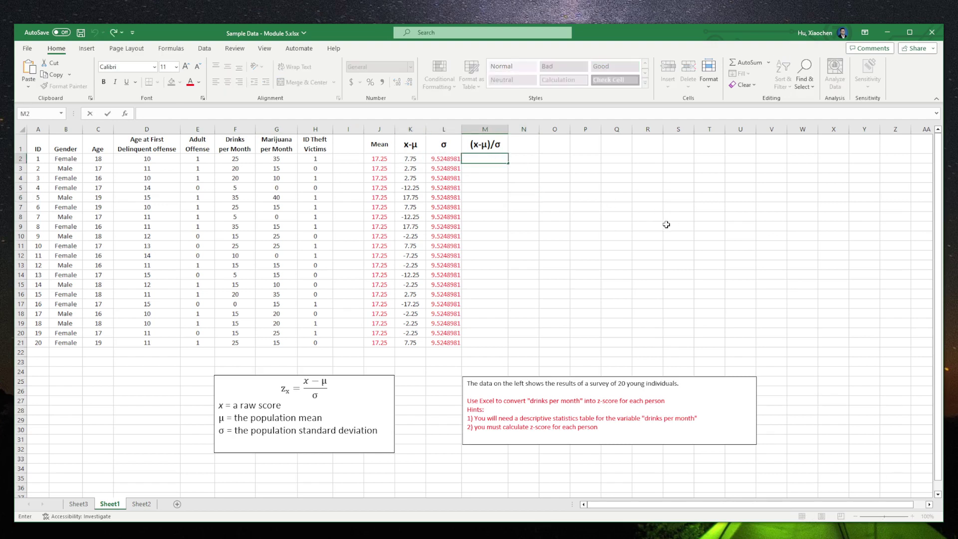
pyautogui.write('=')
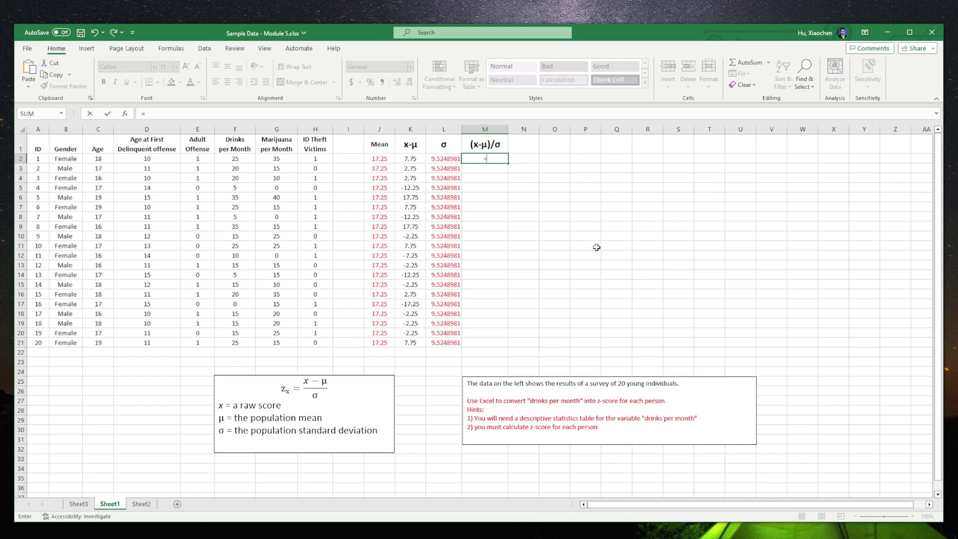
pyautogui.write('k2')
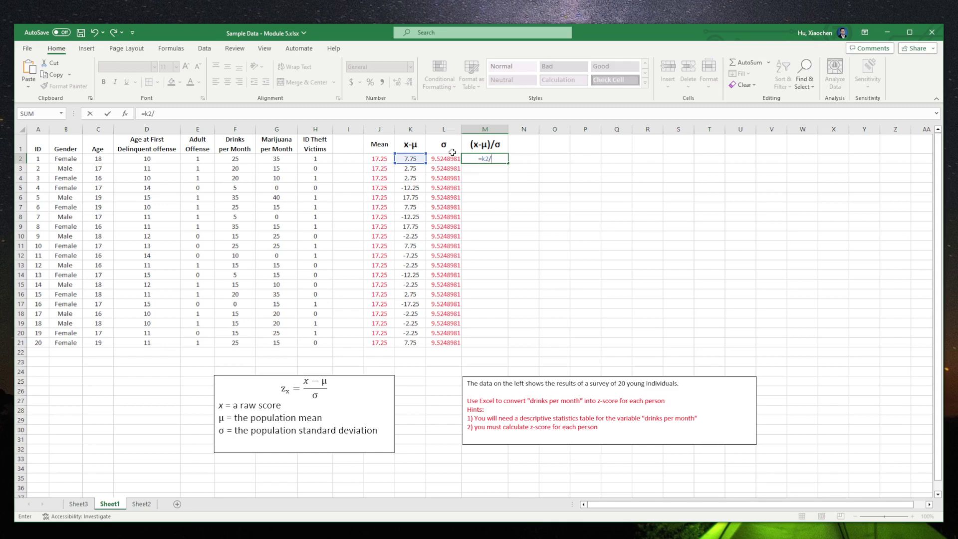
pyautogui.write('/l2')
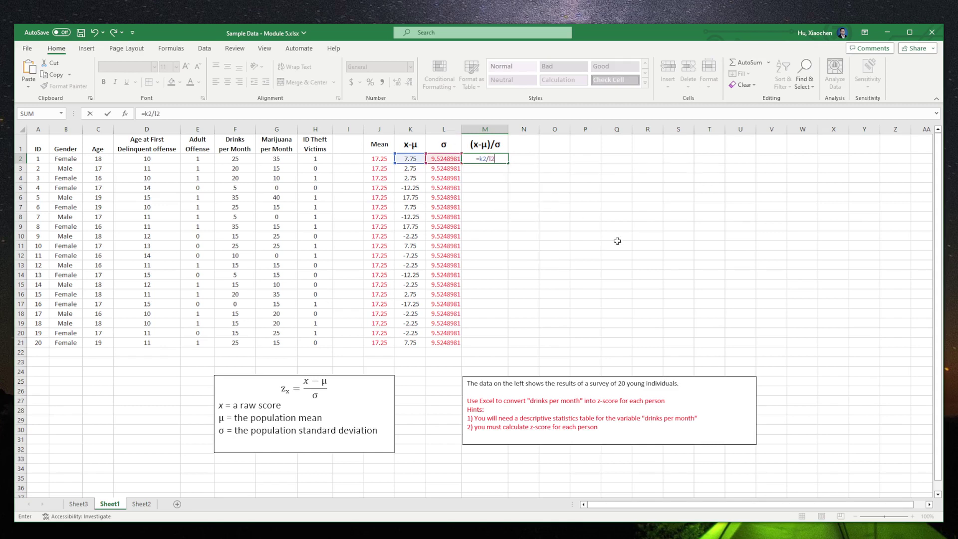
pyautogui.press('Return')
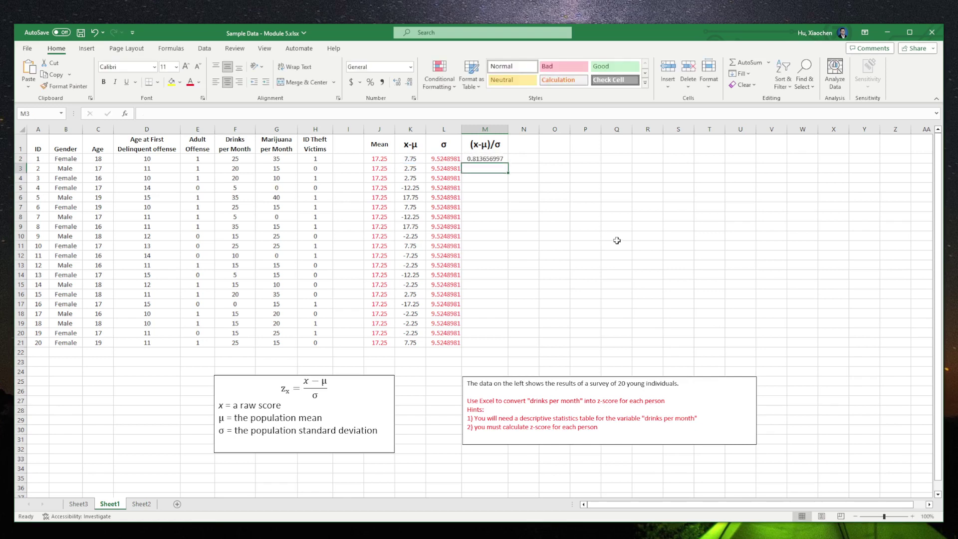
pyautogui.click(503, 158)
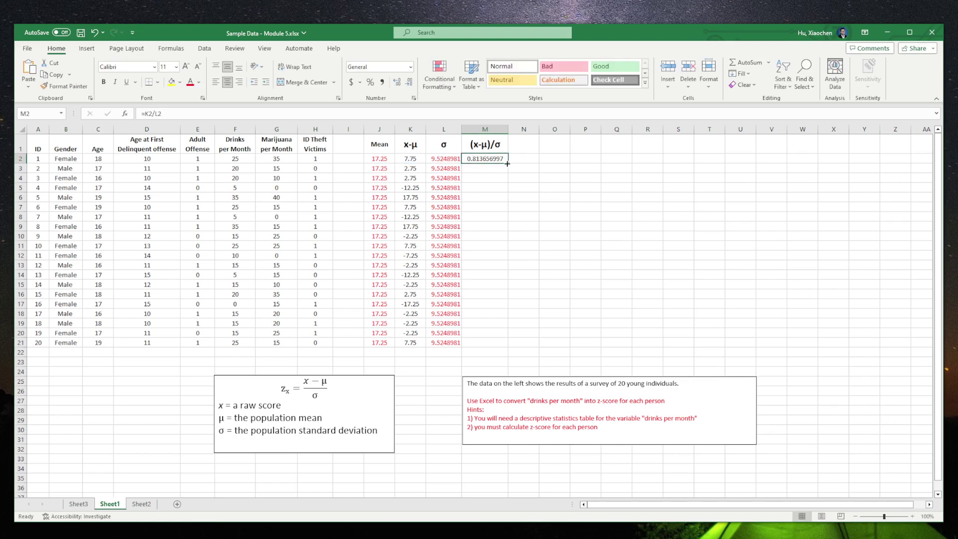
pyautogui.moveTo(507, 164); pyautogui.dragTo(508, 345)
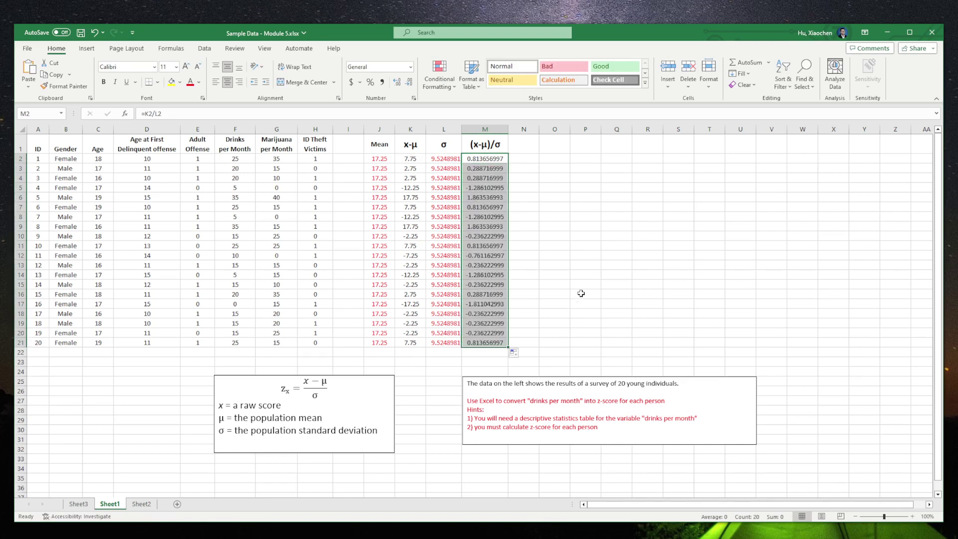
# - Colour the z-score values in M2:M21 blue
pyautogui.click(562, 189)
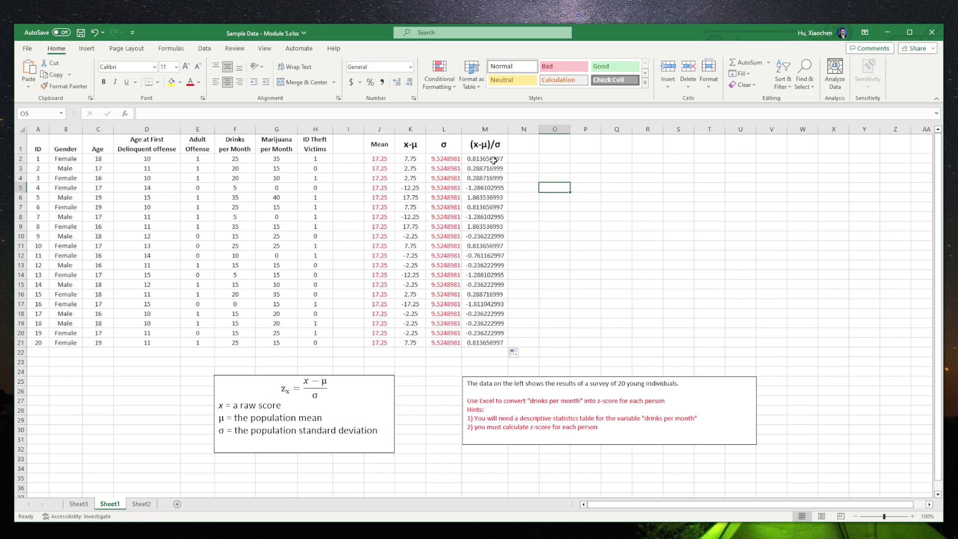
pyautogui.moveTo(493, 160); pyautogui.dragTo(494, 343)
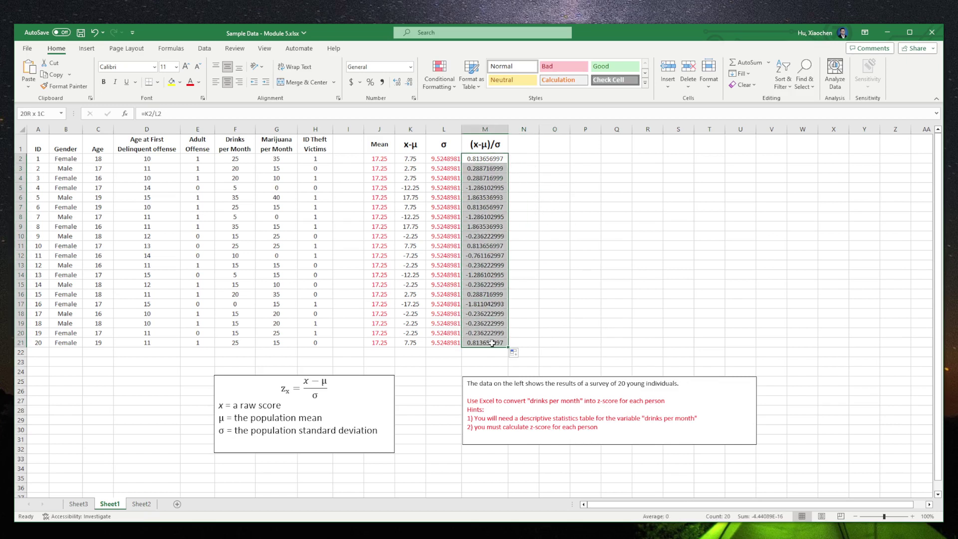
pyautogui.click(199, 83)
pyautogui.click(224, 125)
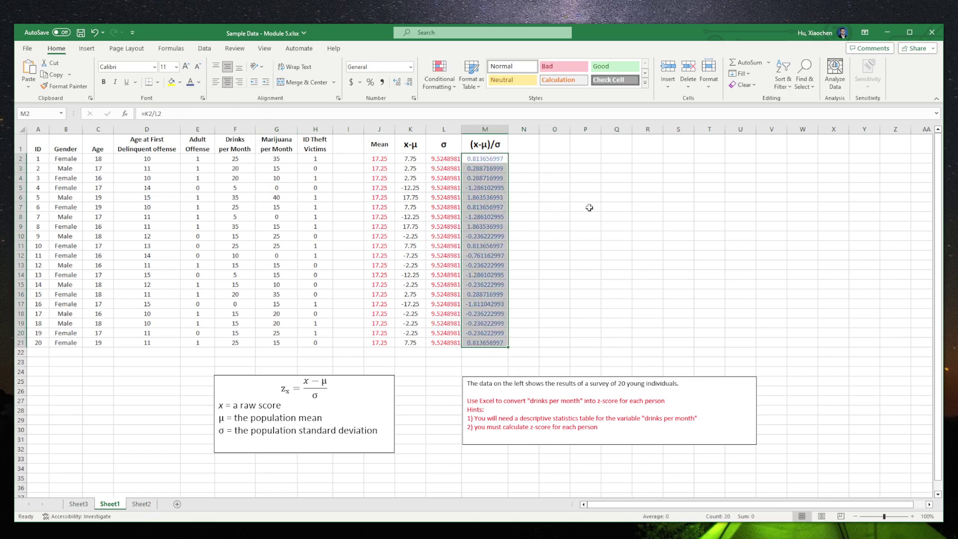
pyautogui.click(622, 215)
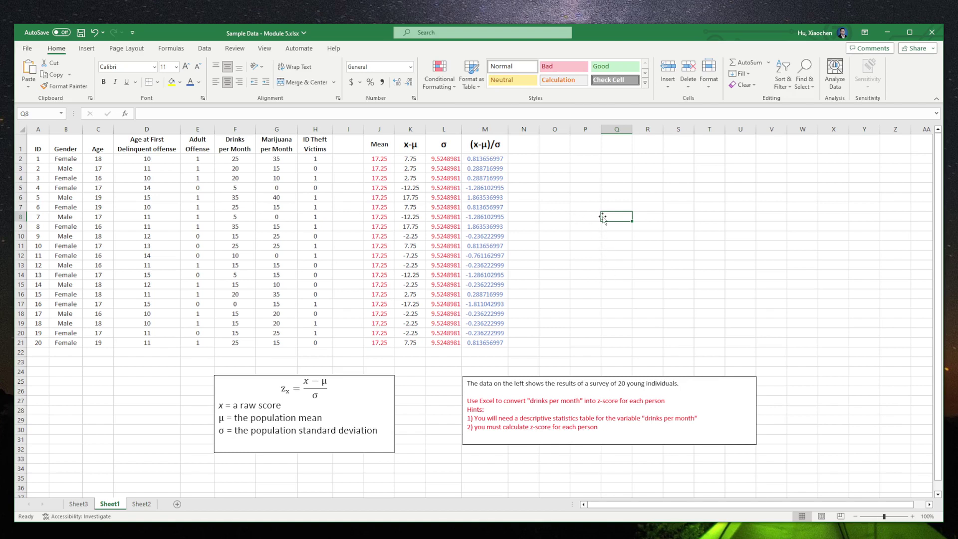
# - Check the z-score formulas in M2, M3 and M5 and respondent 4's row
pyautogui.click(493, 161)
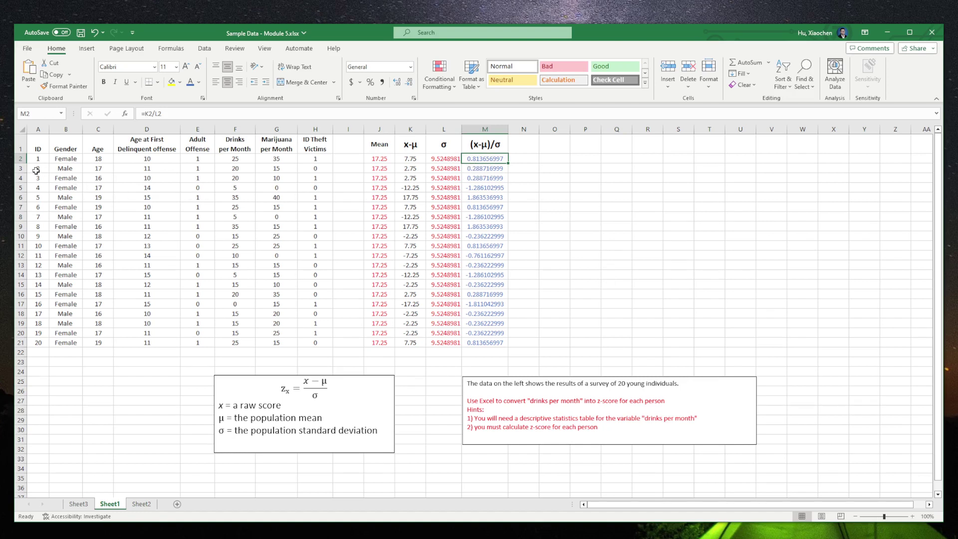
pyautogui.click(486, 169)
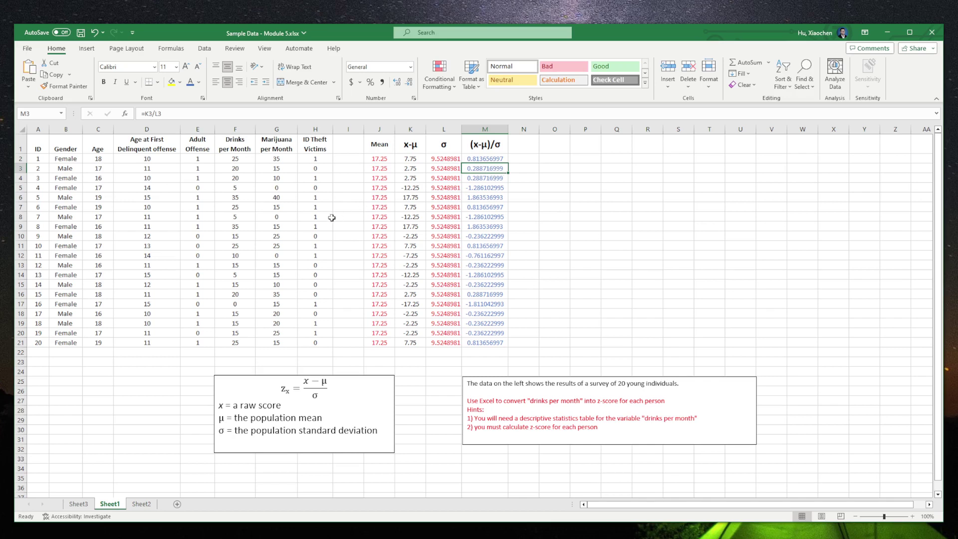
pyautogui.click(485, 188)
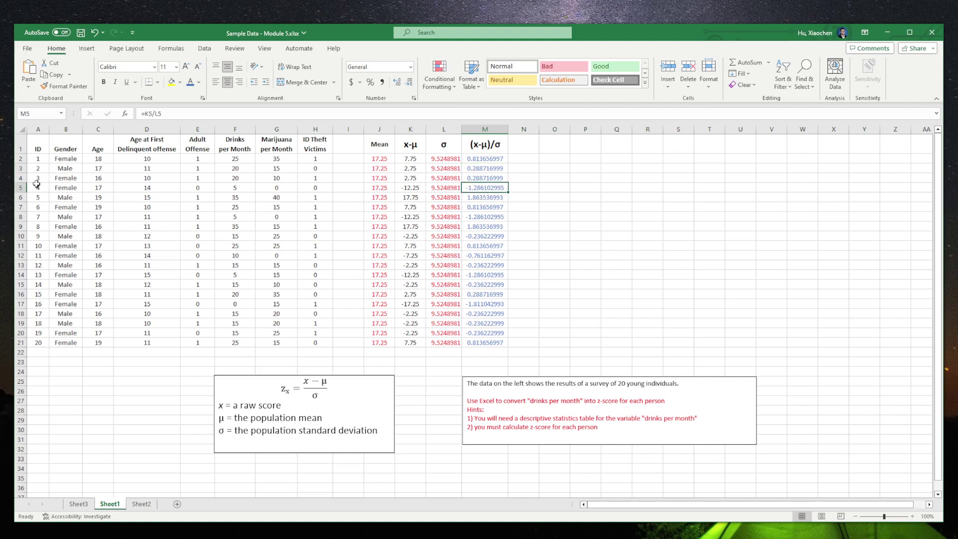
pyautogui.click(20, 187)
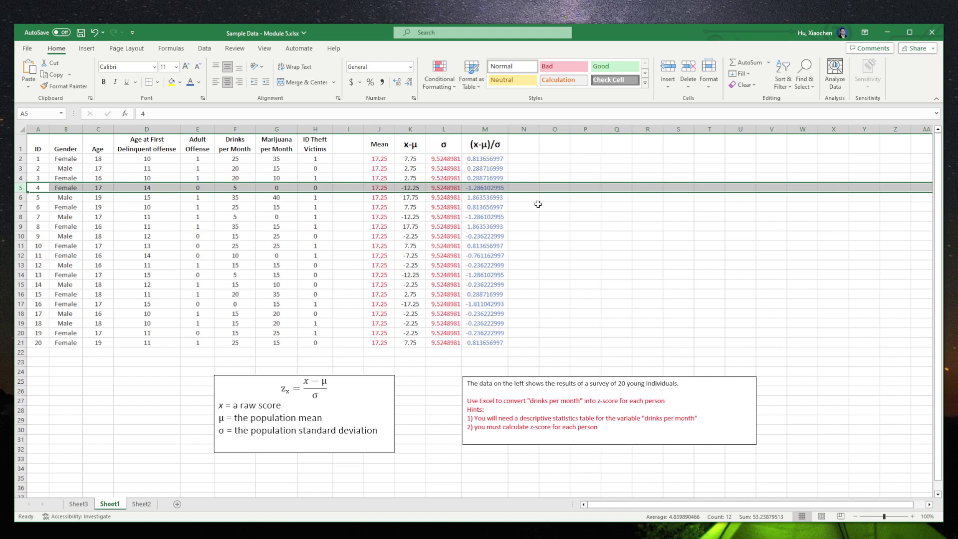
pyautogui.click(676, 236)
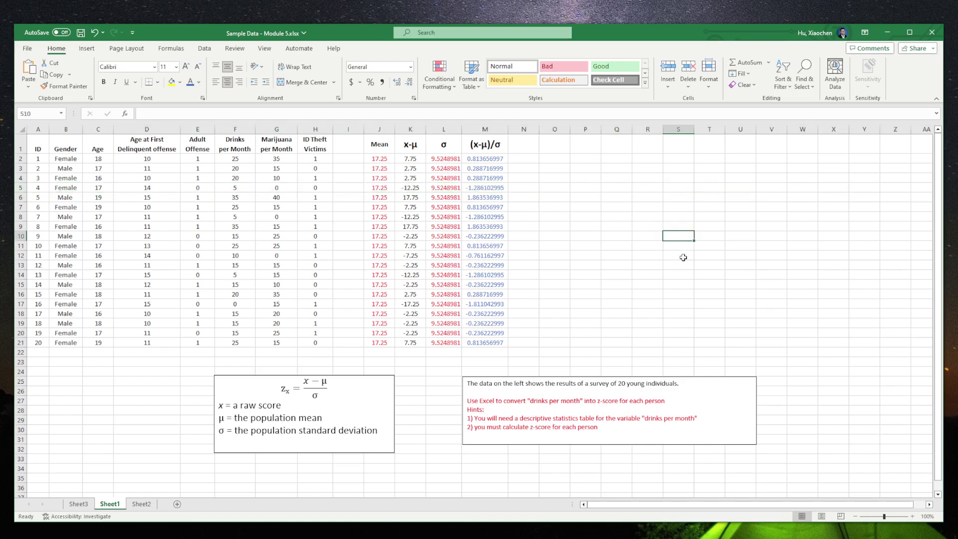